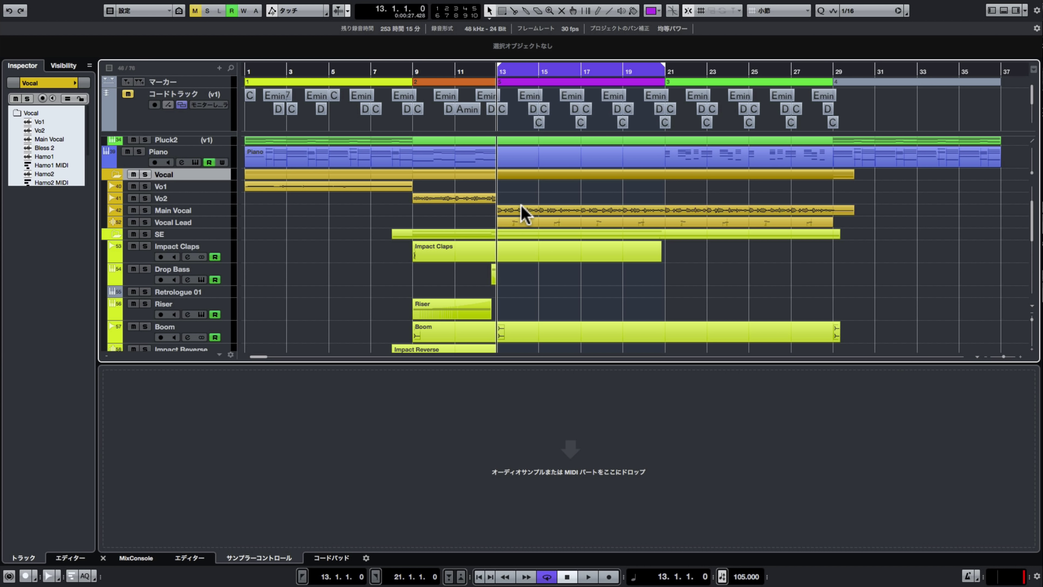
Step: Duplicate the Main Vocal track four times for the harmony parts
left_click(522, 210)
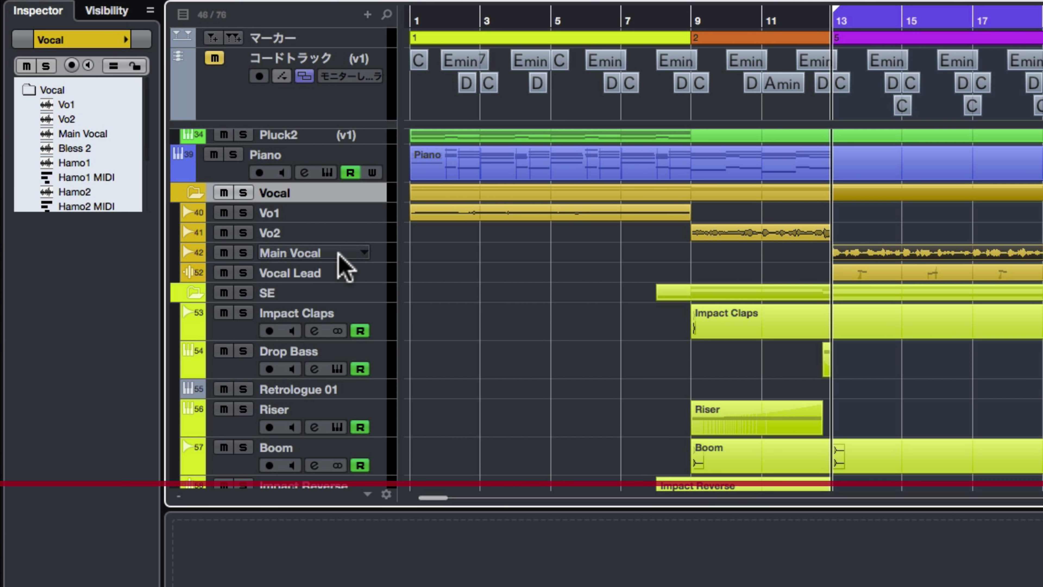
right_click(201, 214)
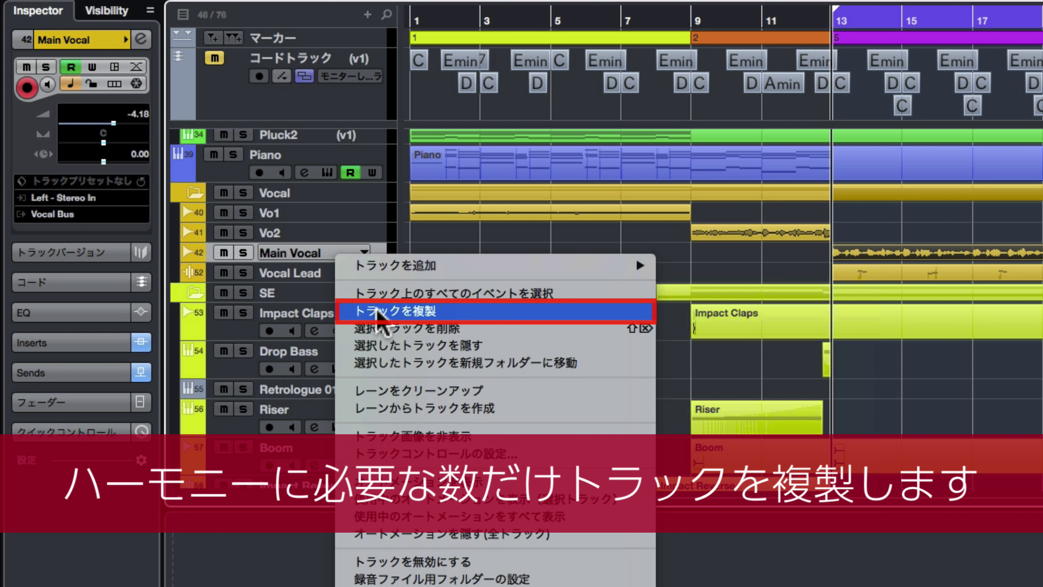
left_click(349, 311)
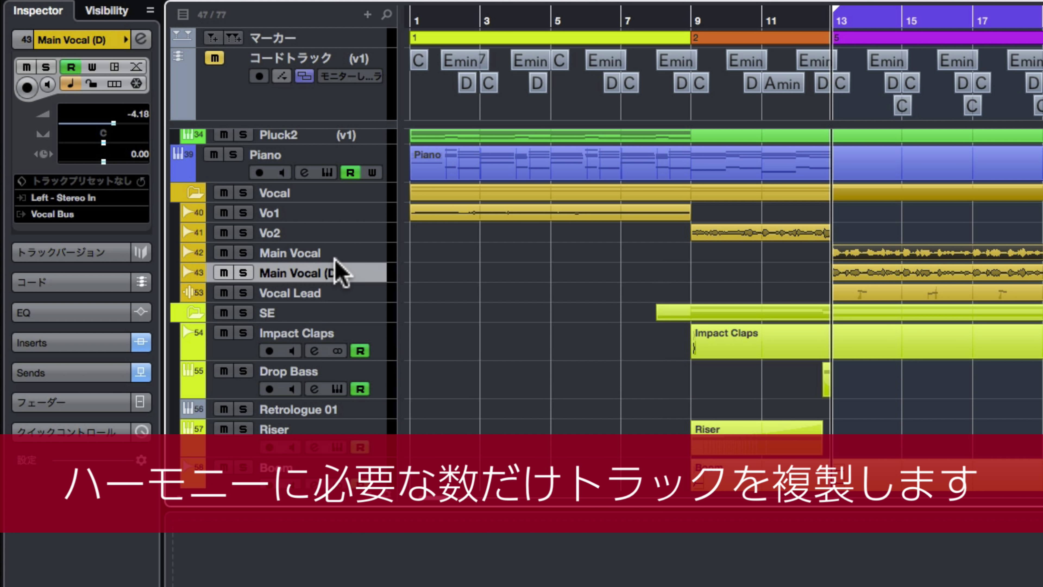
right_click(343, 272)
left_click(392, 327)
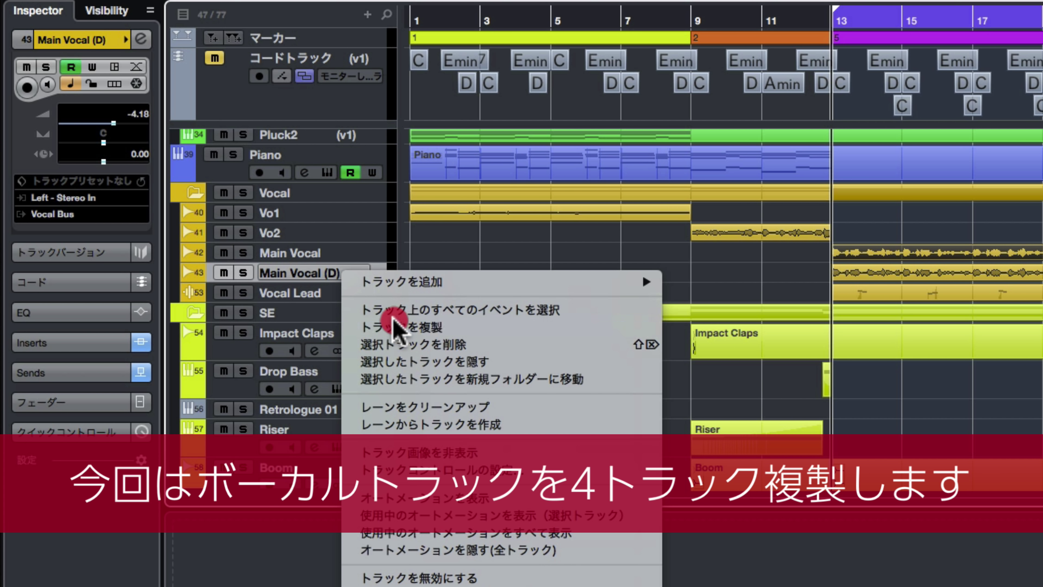
right_click(353, 294)
left_click(394, 351)
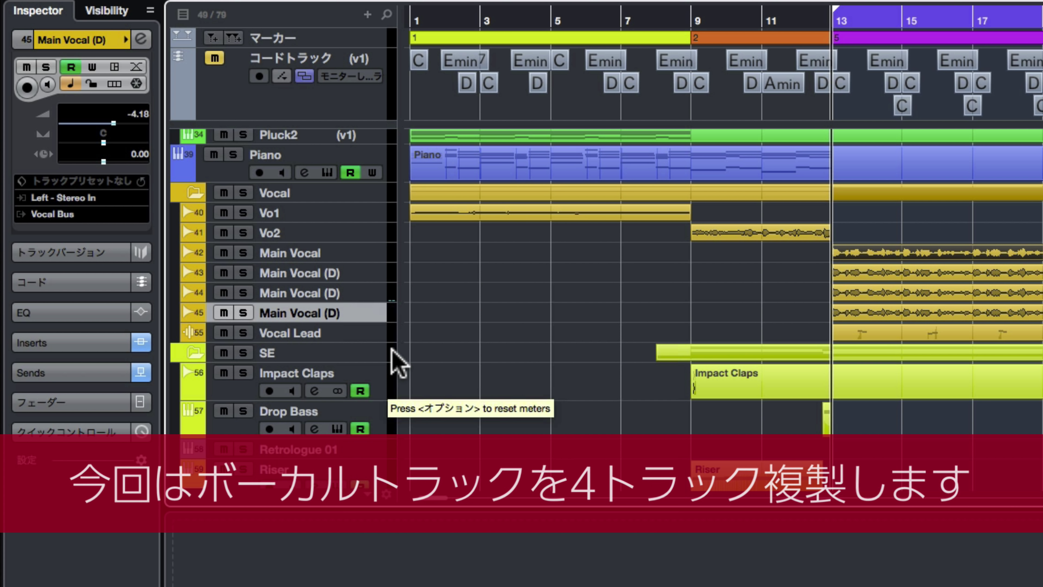
Step: Insert the Pitch Correct effect in the first insert slot of the first duplicated Main Vocal track
left_click(307, 273)
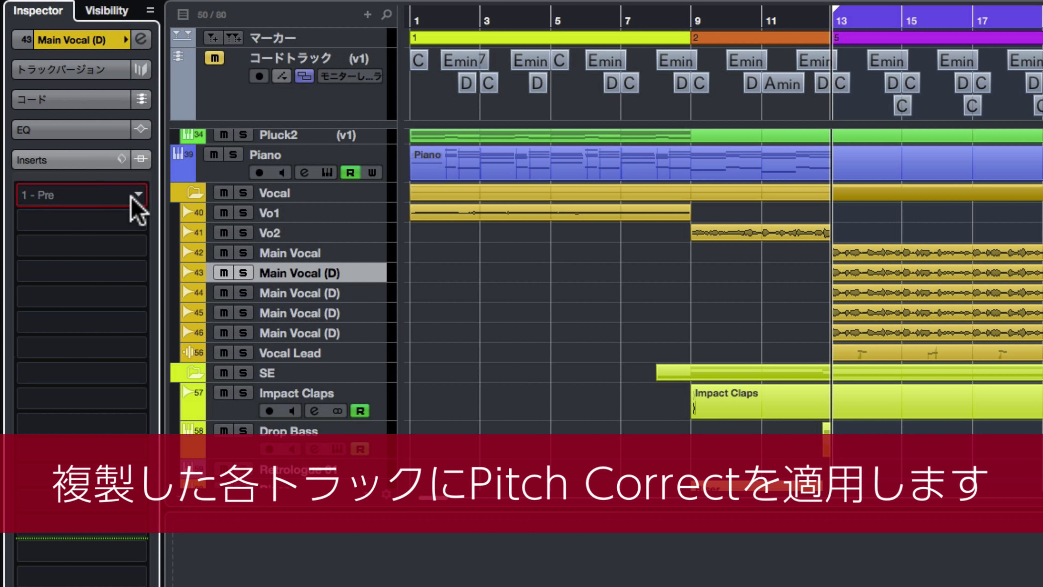
left_click(132, 198)
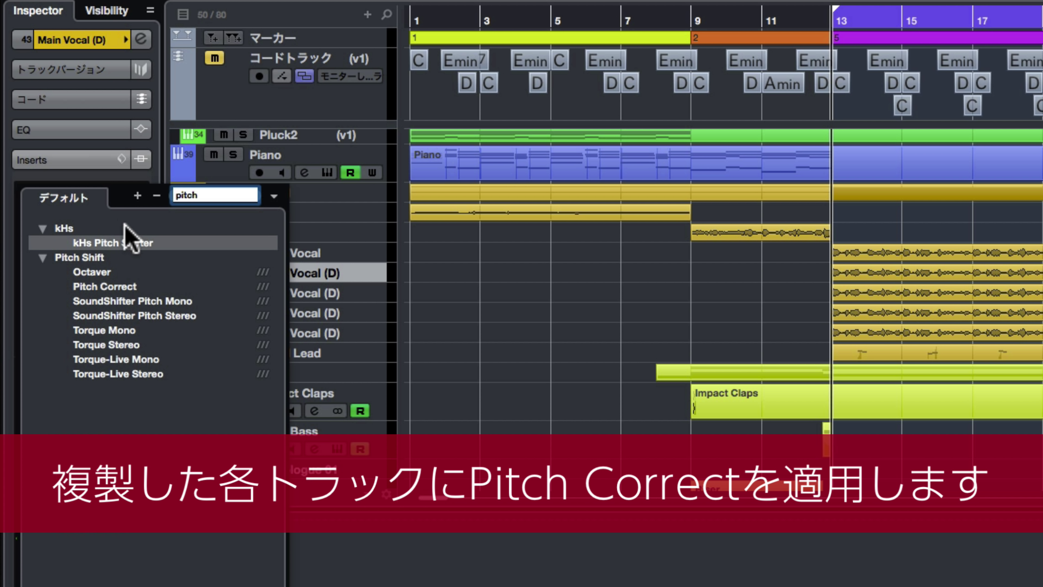
left_click(124, 287)
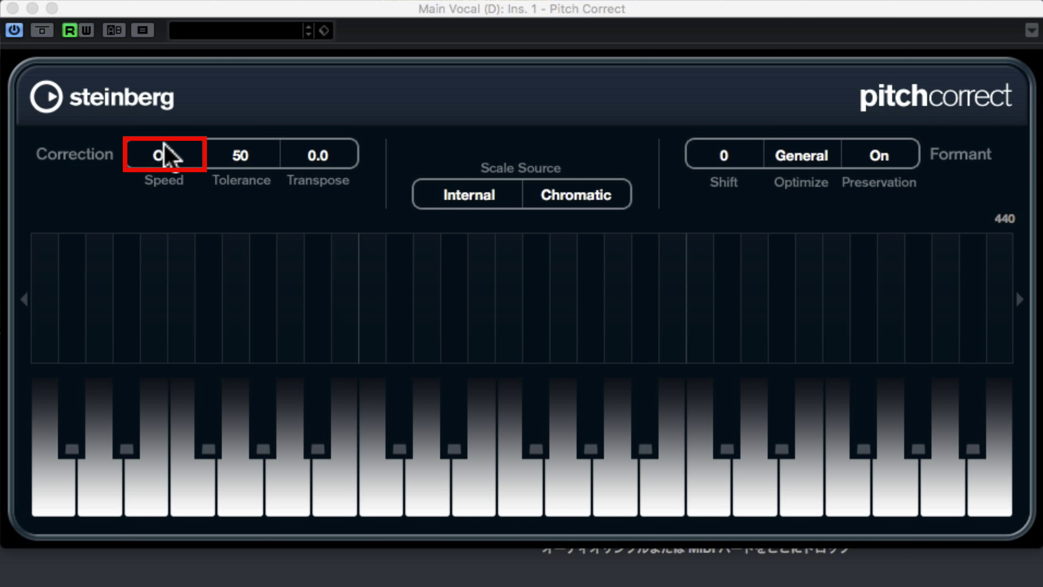
Step: Set Pitch Correct's correction Speed to 100 and its Scale Source to External - MIDI Note
left_click_drag(170, 157, 188, 63)
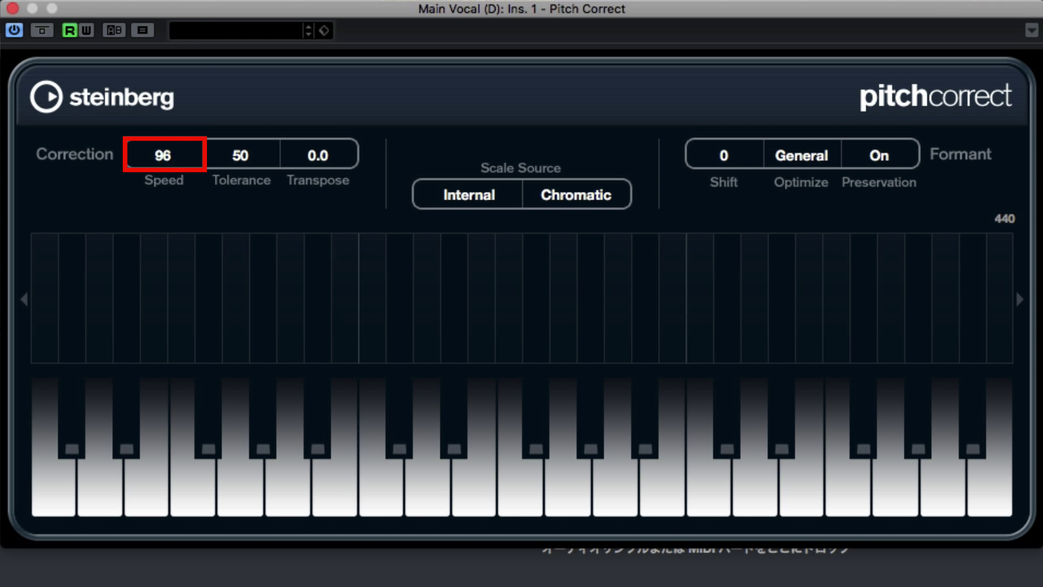
left_click(457, 204)
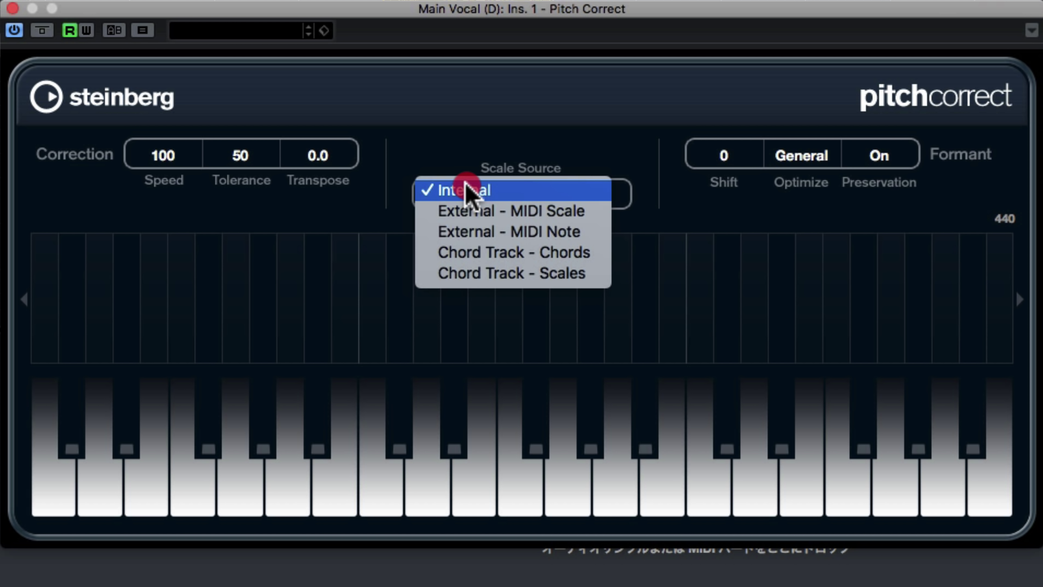
left_click(498, 233)
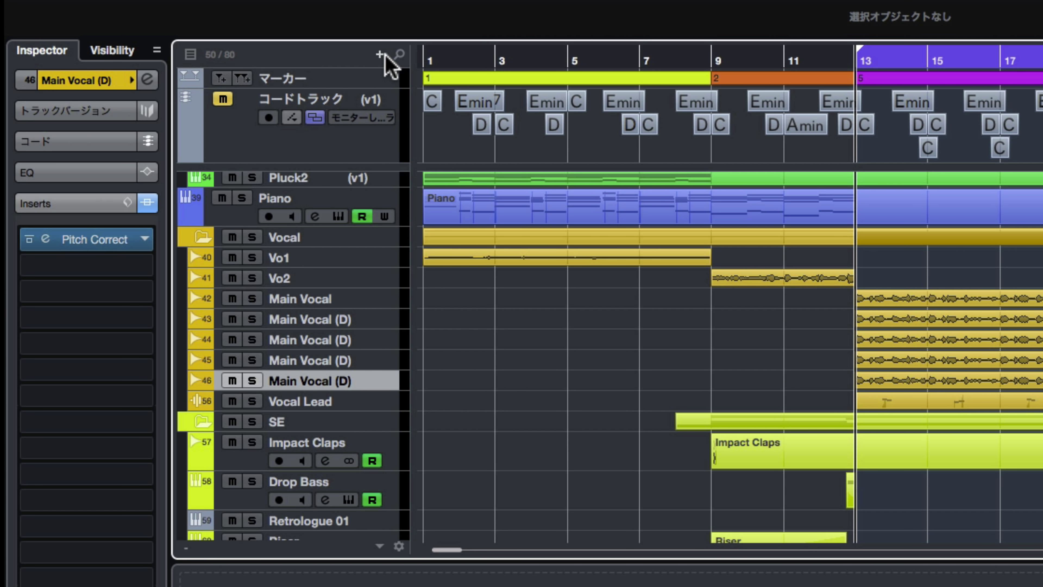
Step: Add four MIDI tracks below the duplicated vocal tracks
left_click(379, 54)
left_click(442, 101)
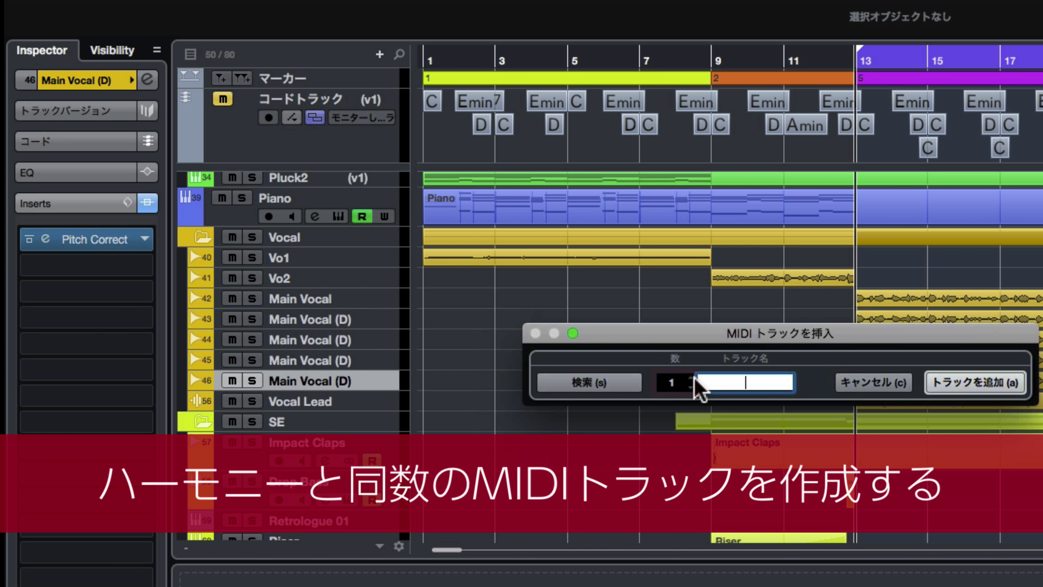
left_click(694, 382)
type("3")
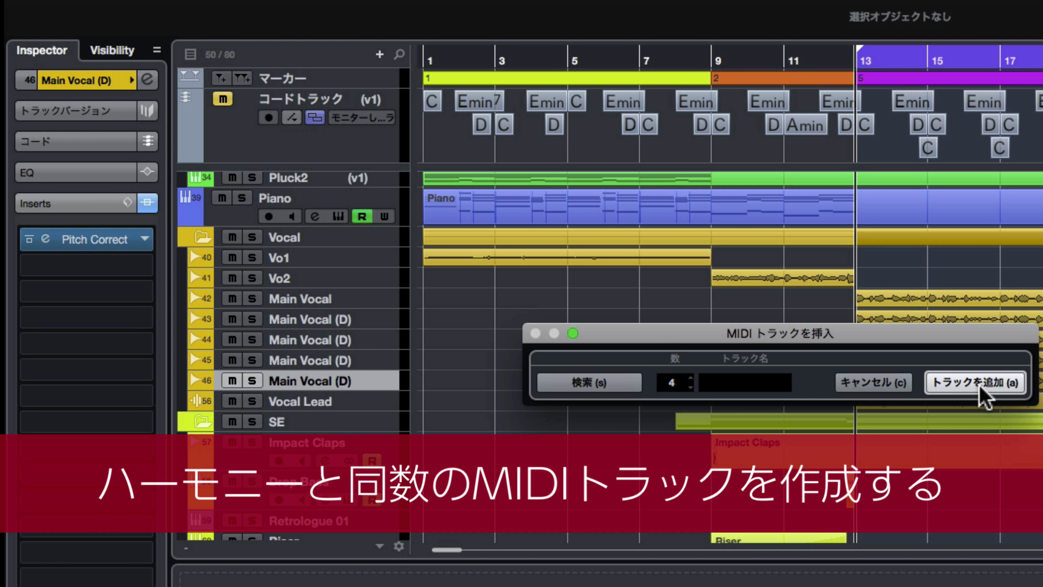
left_click(977, 389)
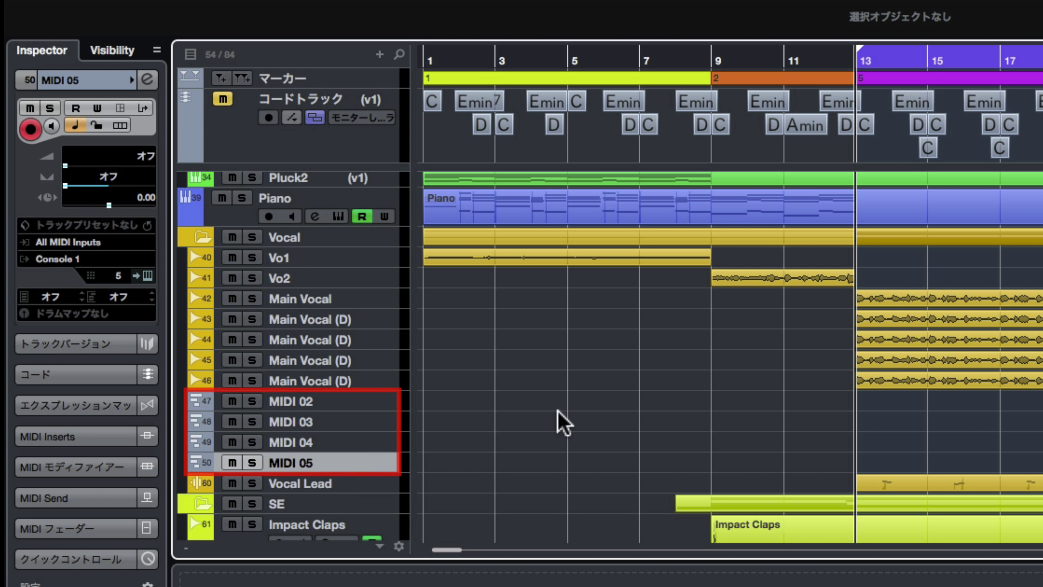
Step: Reorder the new MIDI tracks so that each one sits directly below its own Main Vocal (D) track
left_click(342, 401)
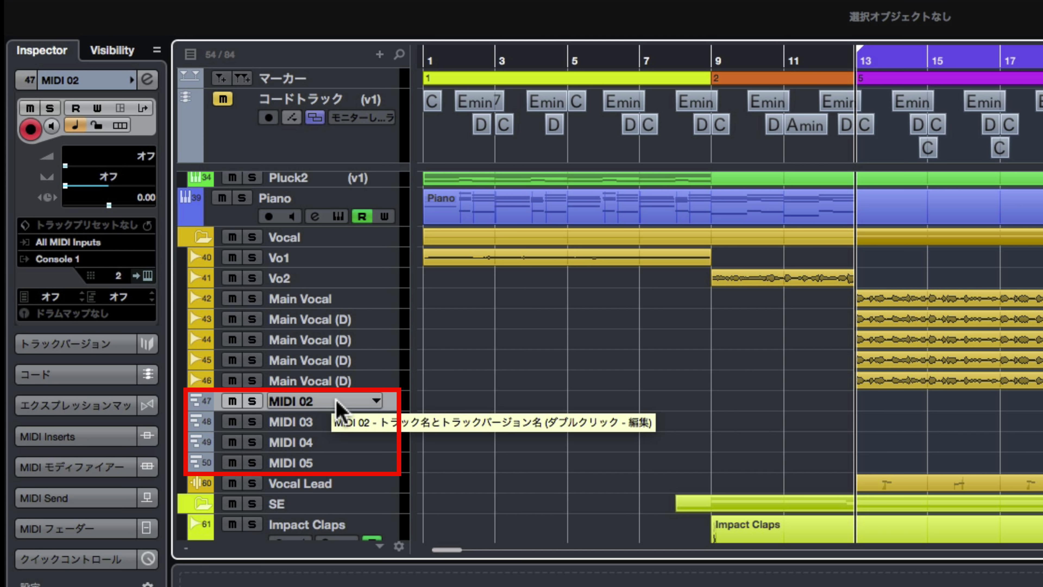
left_click_drag(335, 402, 335, 343)
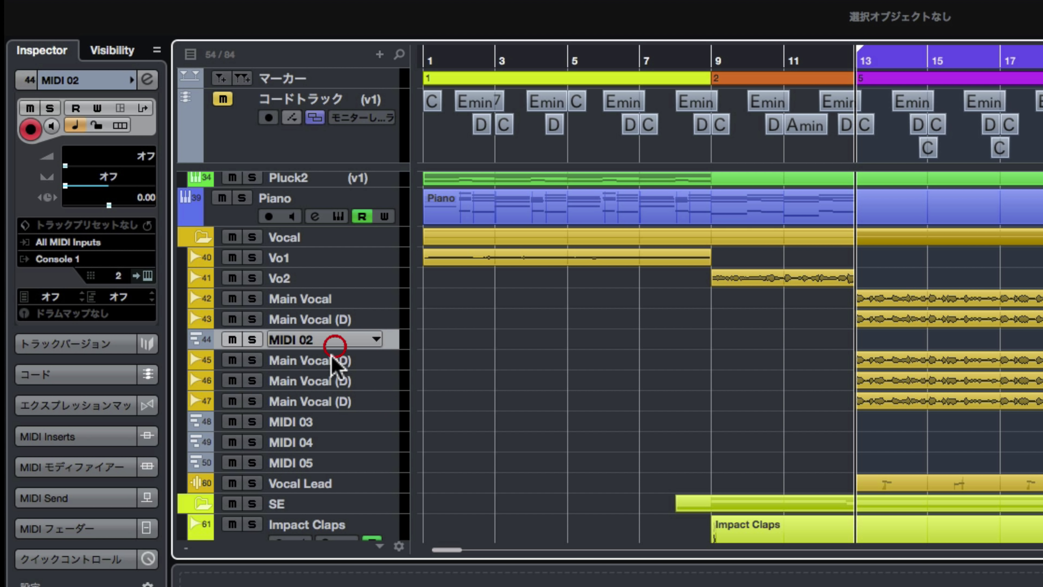
mouse_move(317, 425)
left_mouse_down()
mouse_move(314, 361)
mouse_move(310, 415)
left_mouse_up()
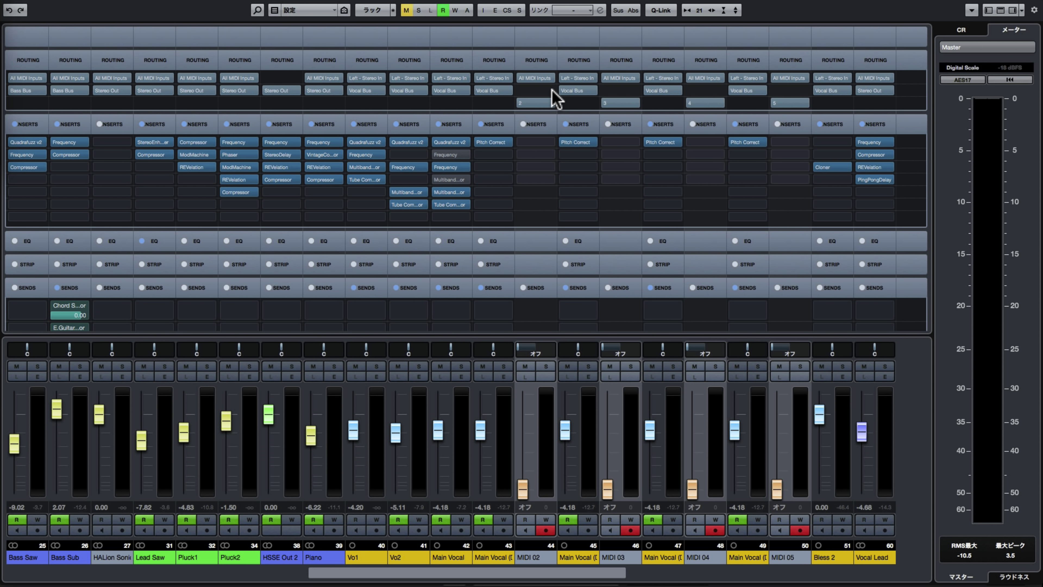
Step: Route the outputs of MIDI 02, 03, 04 and 05 to the Pitch Correct MIDI inputs of their matching Main Vocal (D) tracks
left_click(552, 90)
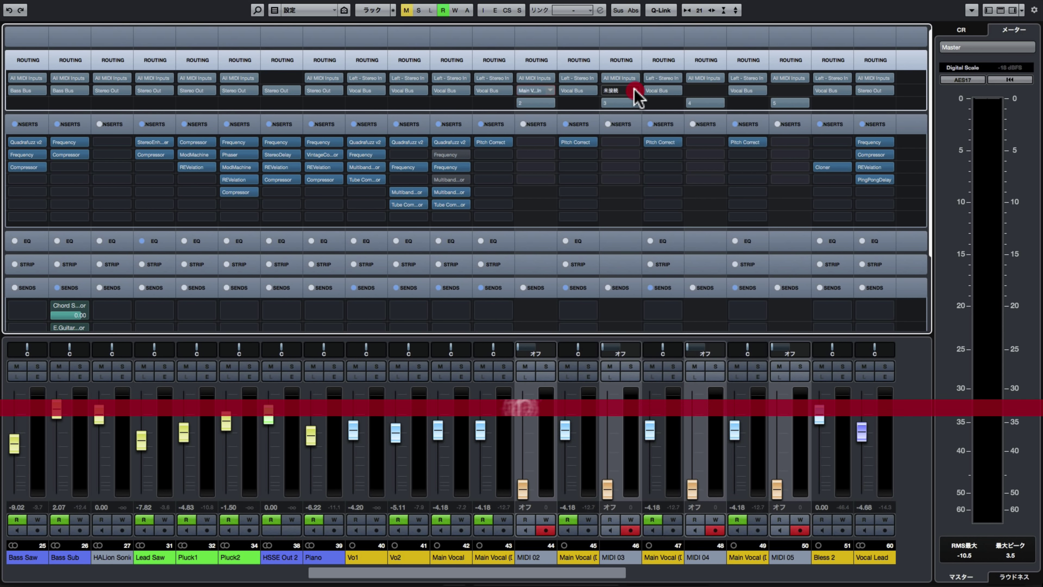
left_click(621, 89)
left_click(641, 460)
left_click(718, 94)
left_click(722, 509)
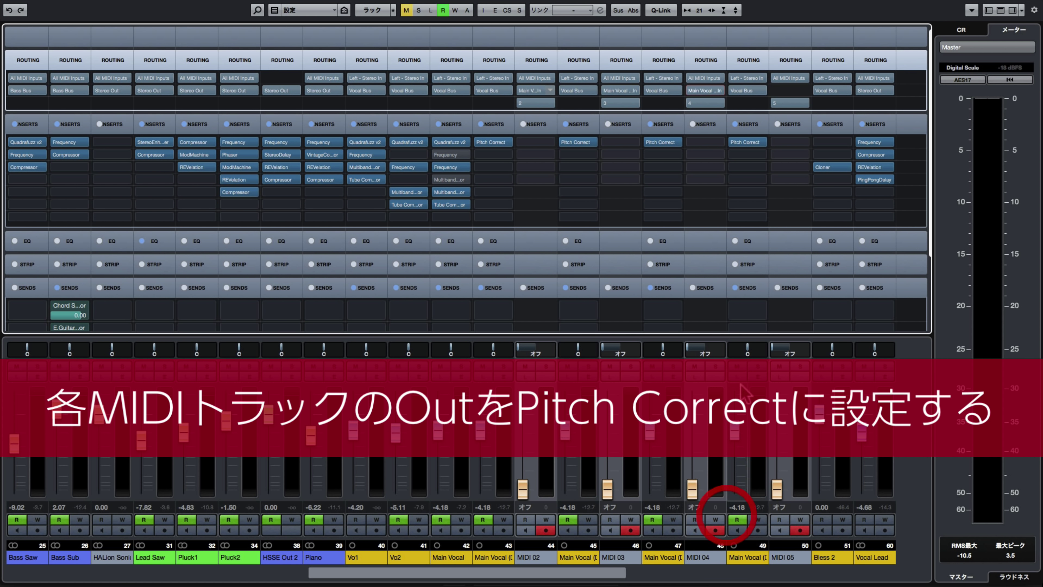
left_click(790, 90)
left_click(813, 527)
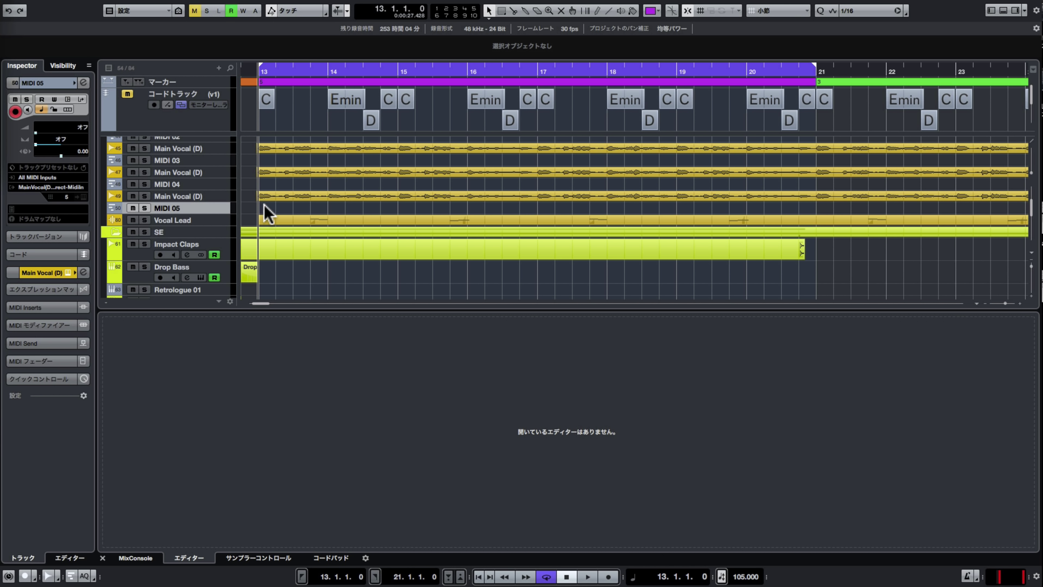
Step: Create a two-bar part at bar 13 on MIDI 05 and draw the chord root notes C2, E2, D2 and C2
double_click(265, 212)
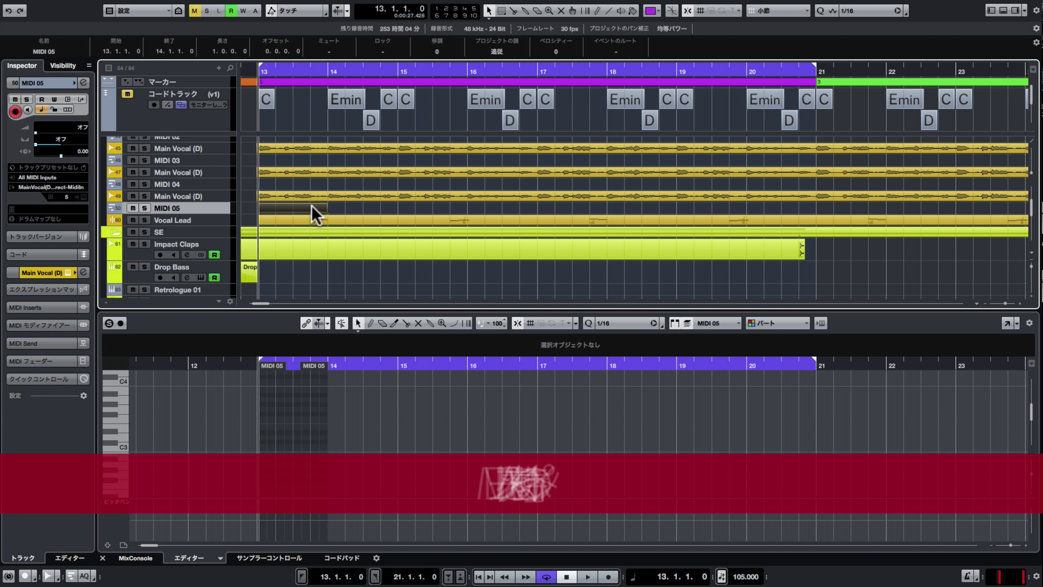
left_click_drag(327, 209, 395, 208)
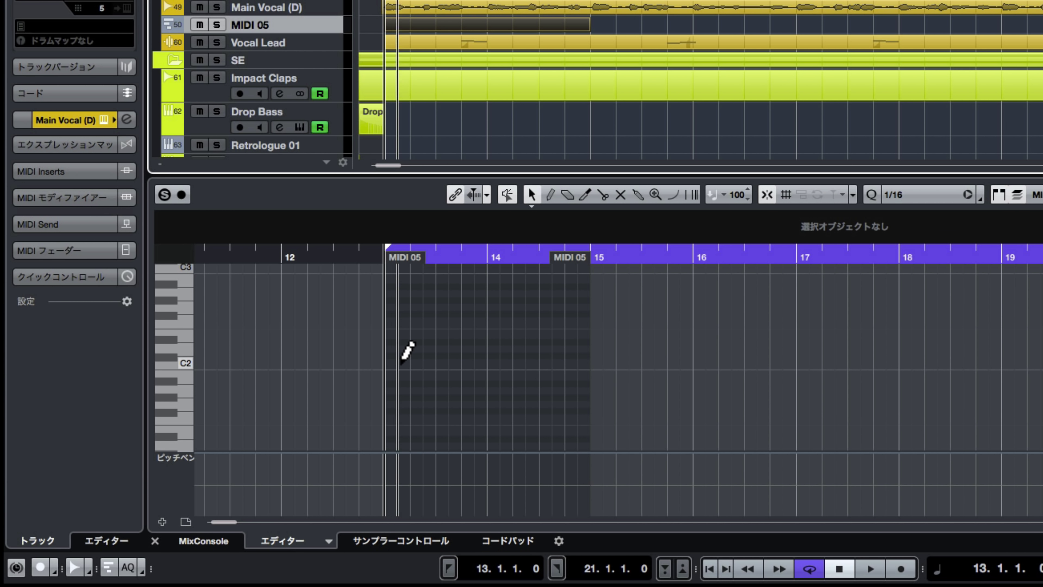
mouse_move(397, 362)
left_mouse_down()
mouse_move(491, 363)
mouse_move(517, 333)
mouse_move(539, 335)
left_mouse_up()
left_click_drag(541, 349, 596, 362)
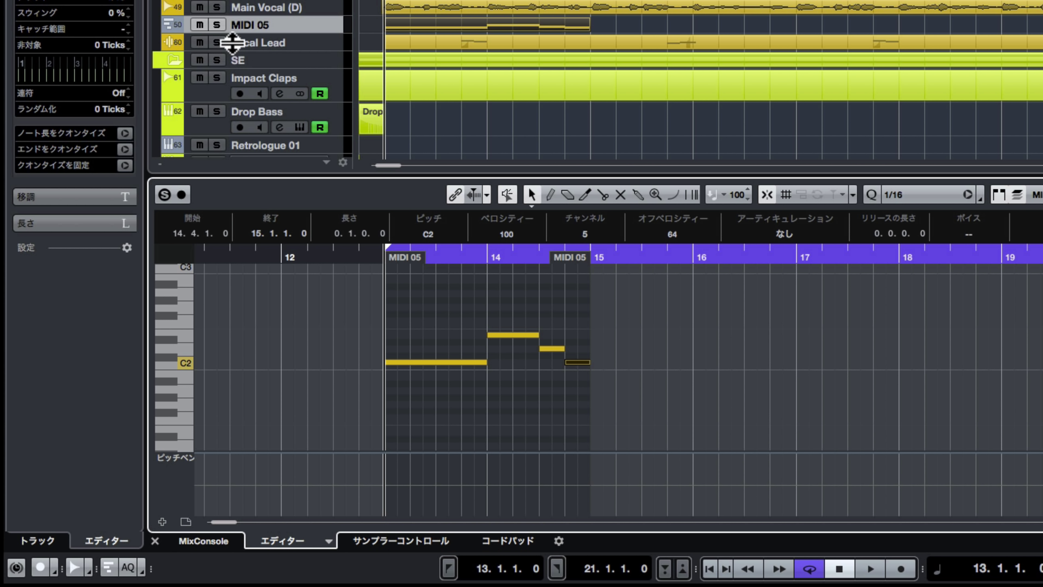
Step: Solo MIDI 05 and the Main Vocal (D) track above it, and play back the harmony from bar 13
left_click(217, 24)
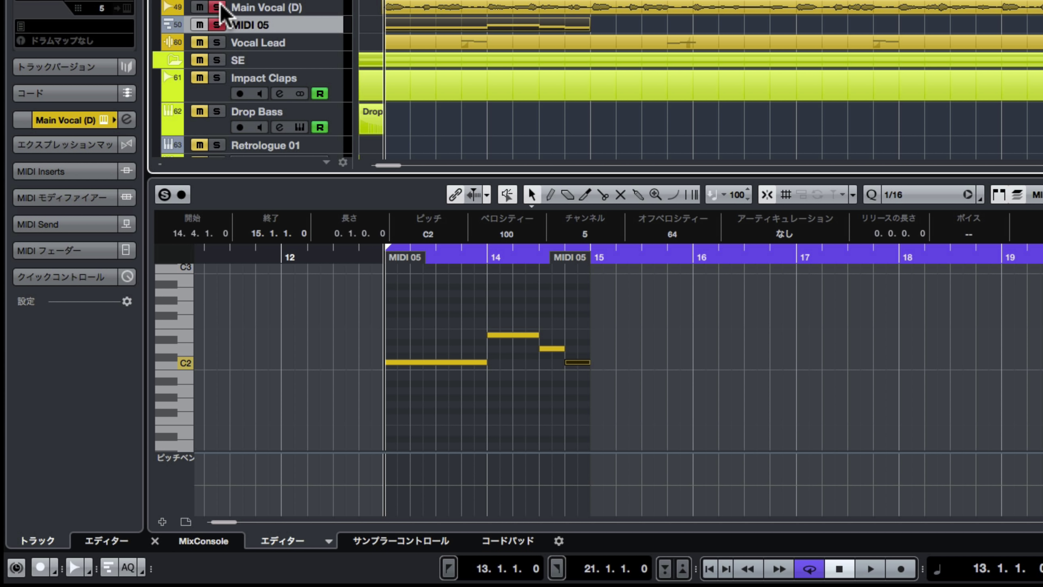
key("space")
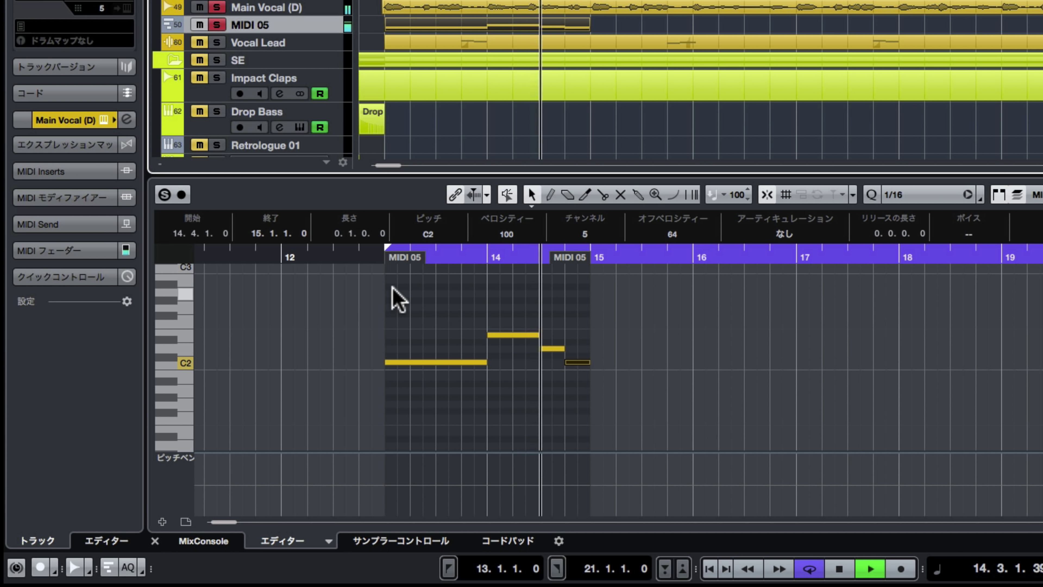
key("space")
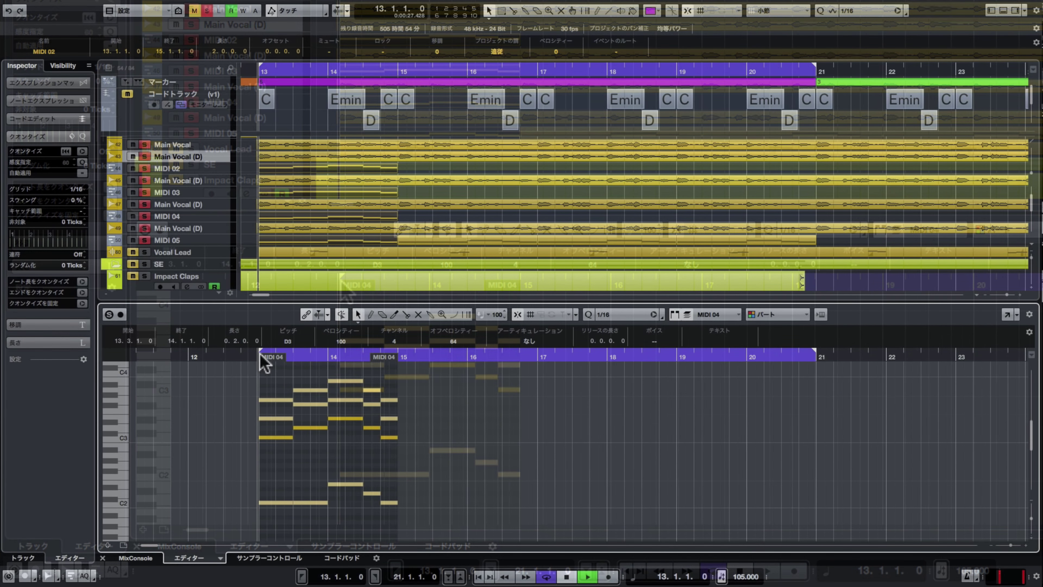
Step: Play back the main vocal together with all four harmony tracks from bar 13
key("space")
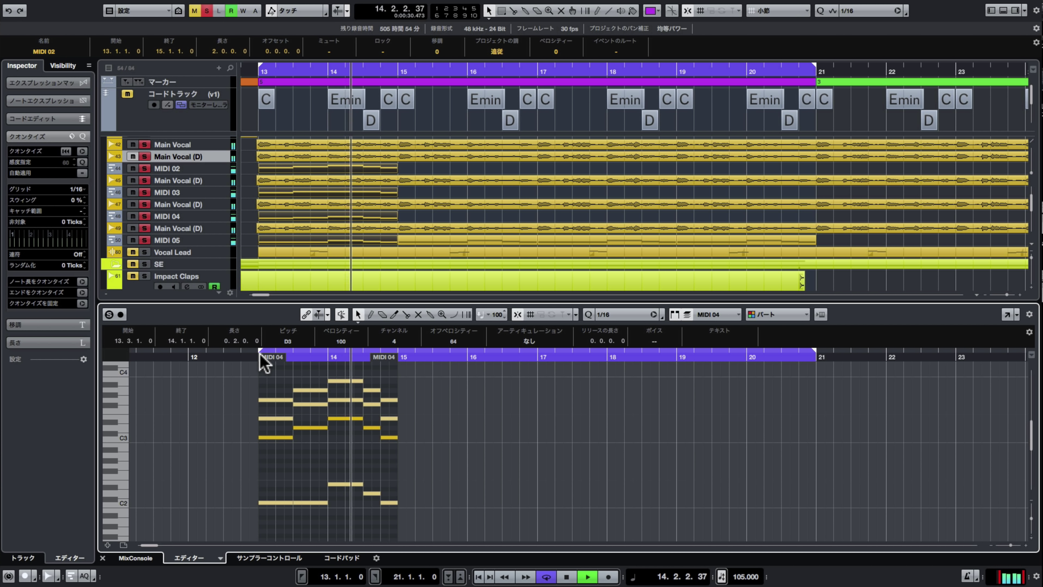
key("space")
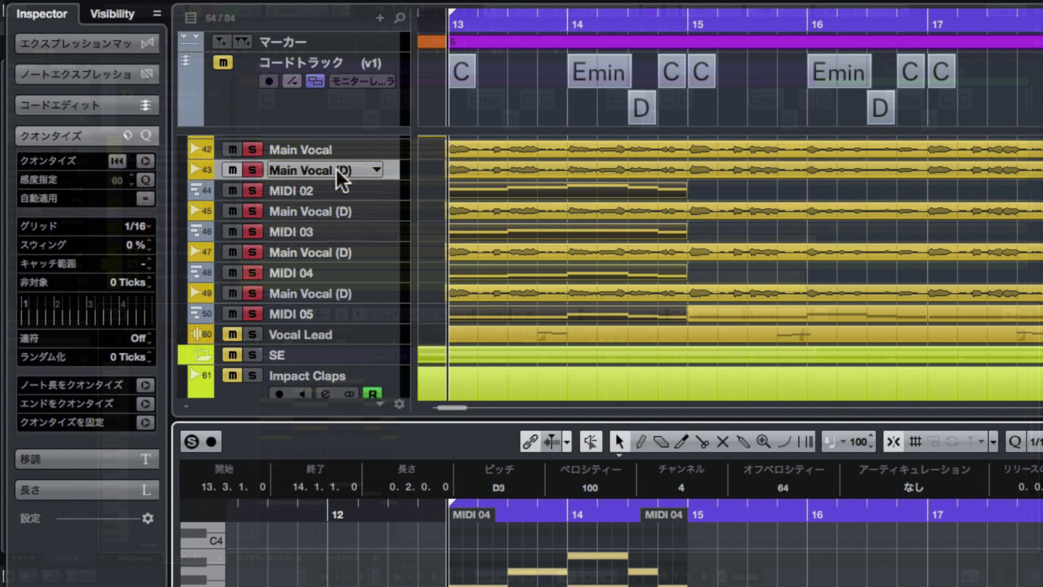
Step: Insert the Cloner effect after Pitch Correct on the first Main Vocal (D) track
left_click(194, 156)
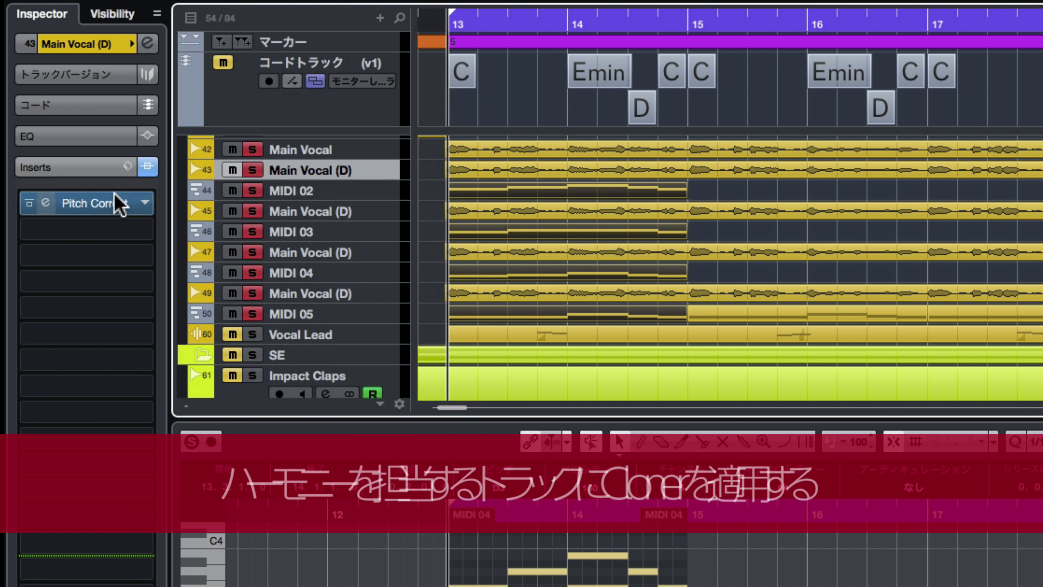
left_click(129, 233)
type("clone")
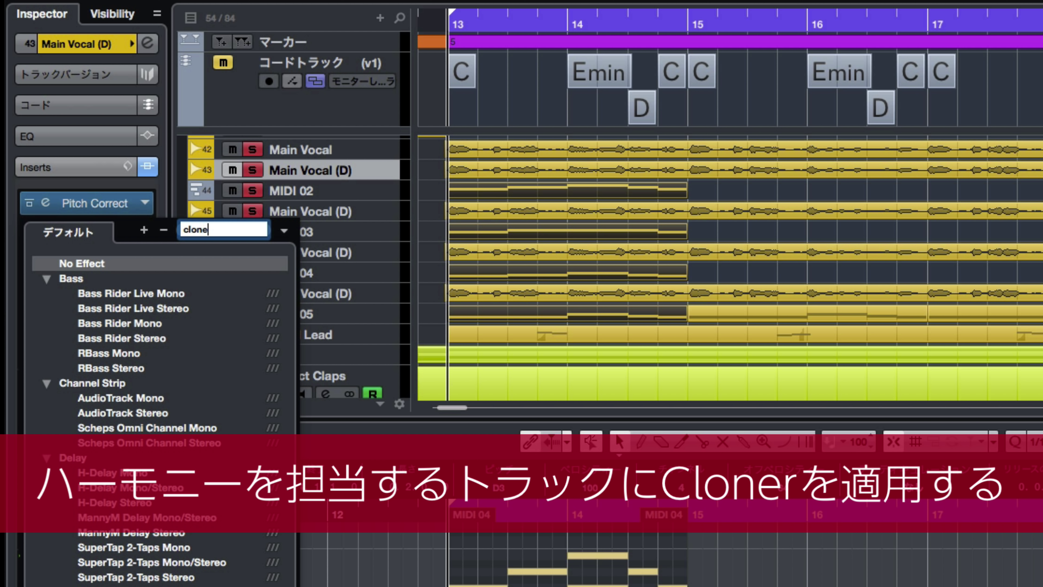
key("Return")
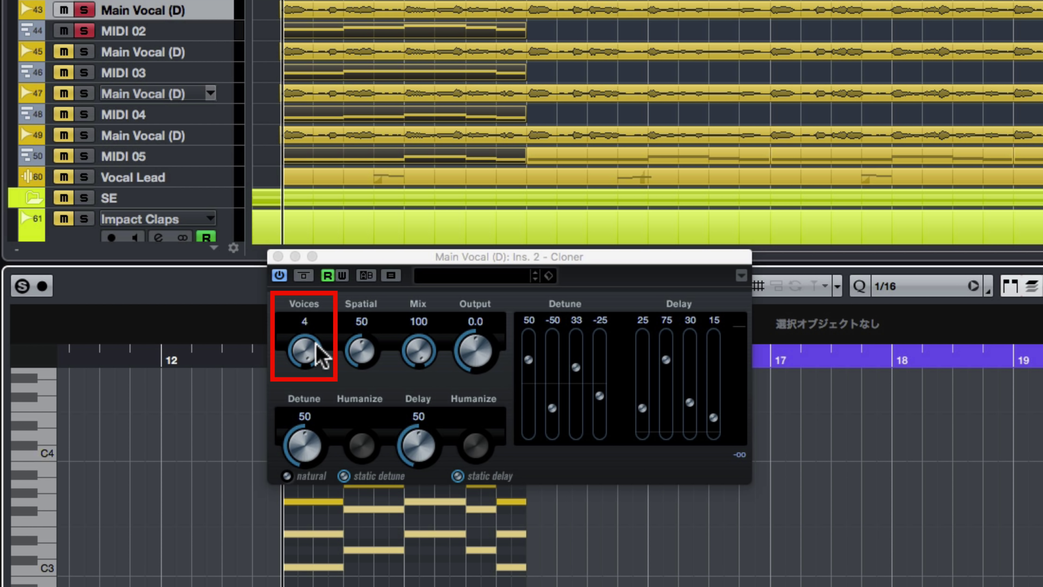
Step: Compare the harmony's playback with Cloner's Voices set to 1 and to 4
left_click_drag(322, 356, 291, 552)
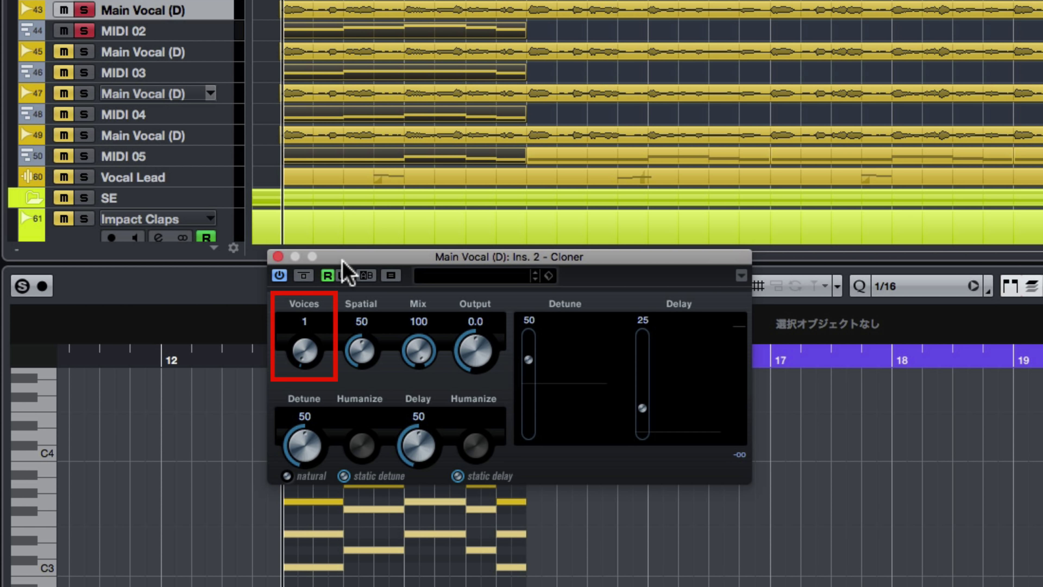
key("space")
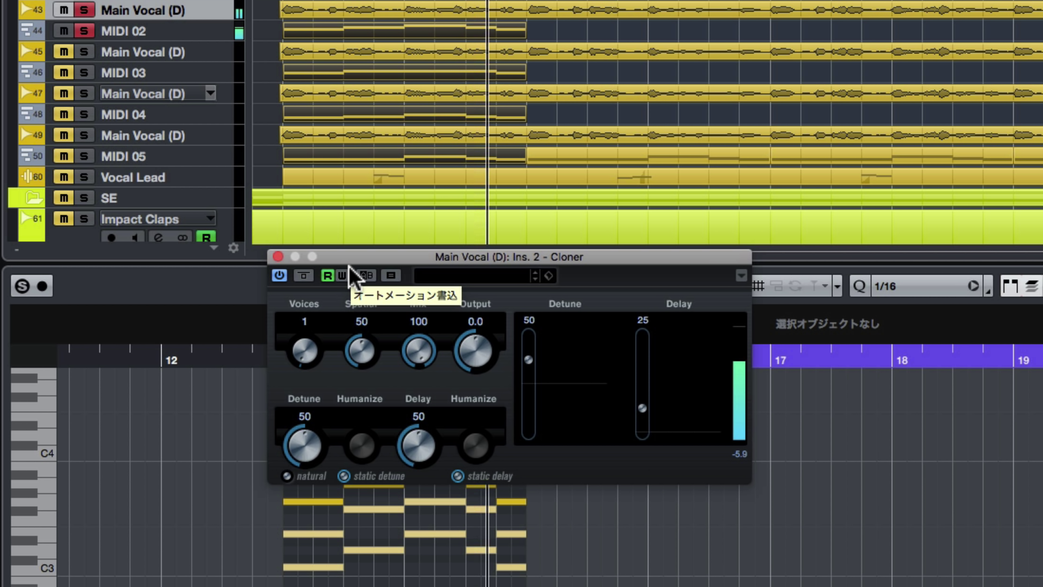
left_click_drag(305, 343, 313, 54)
key("space")
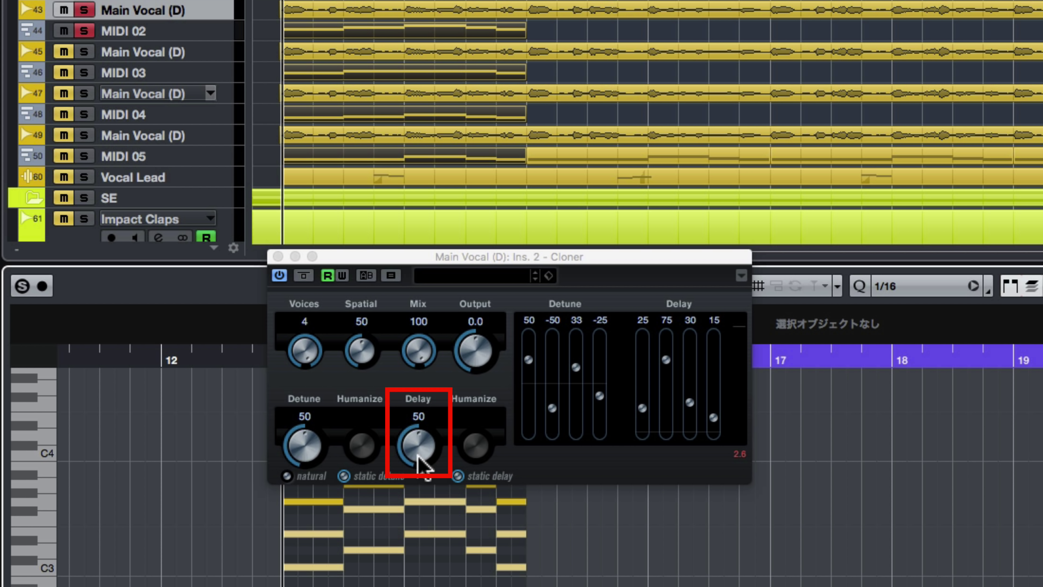
Step: Audition the harmony with Cloner's Delay at 0 and 50, and set its Spatial to 100
left_click(417, 458)
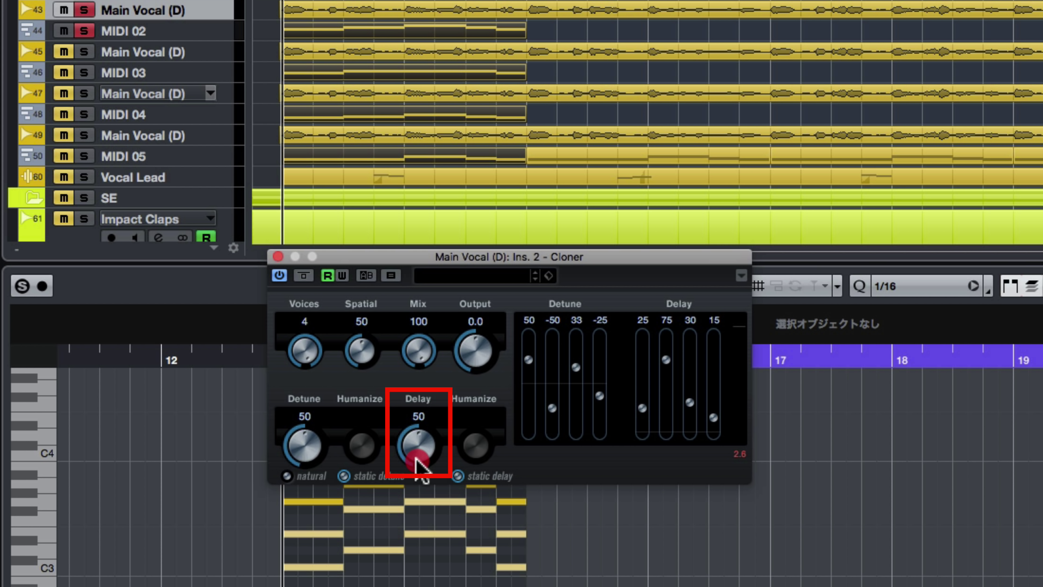
key("space")
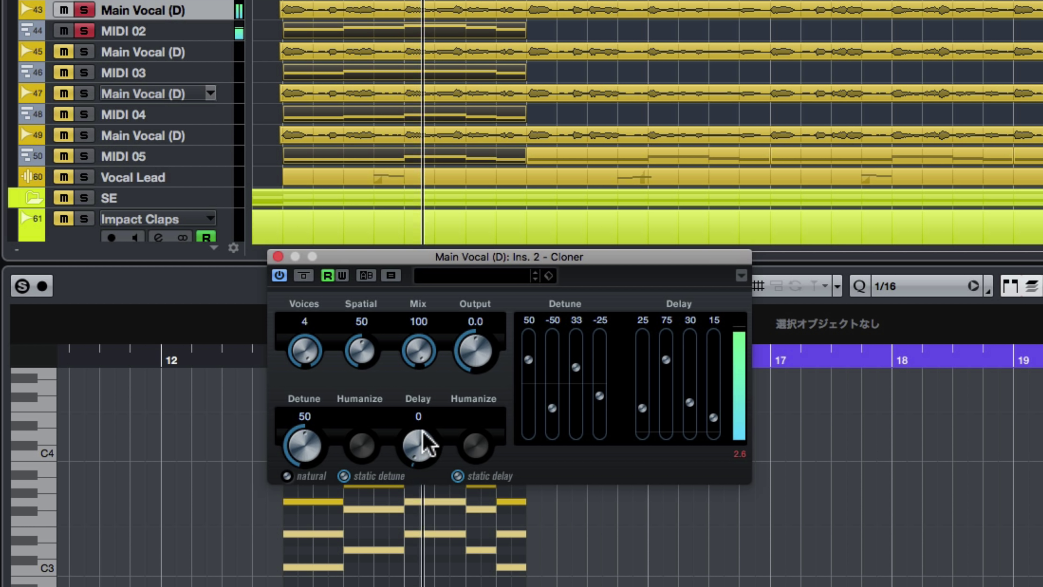
left_click_drag(417, 459, 427, 450)
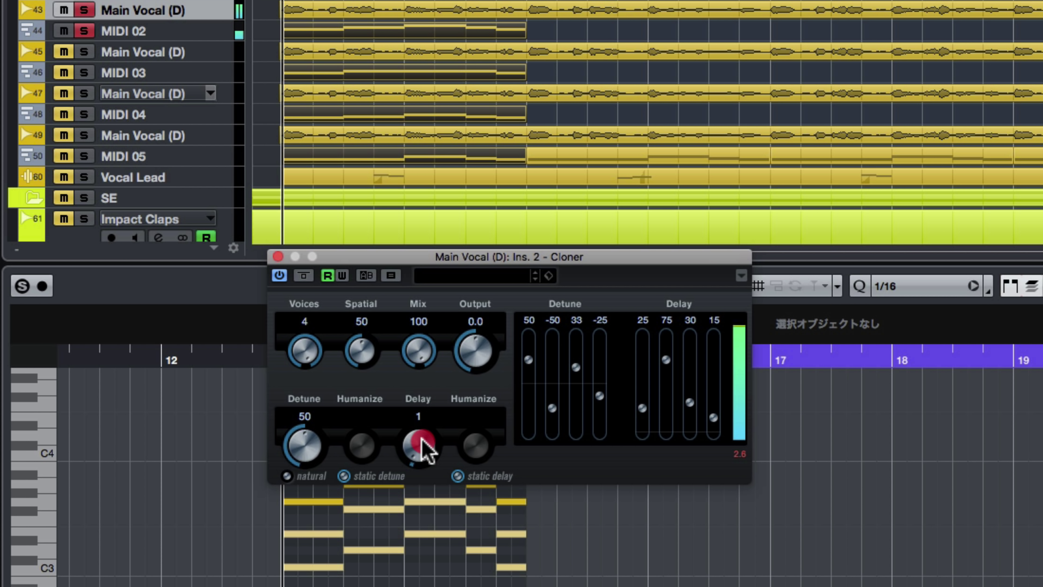
left_click_drag(431, 391, 434, 367)
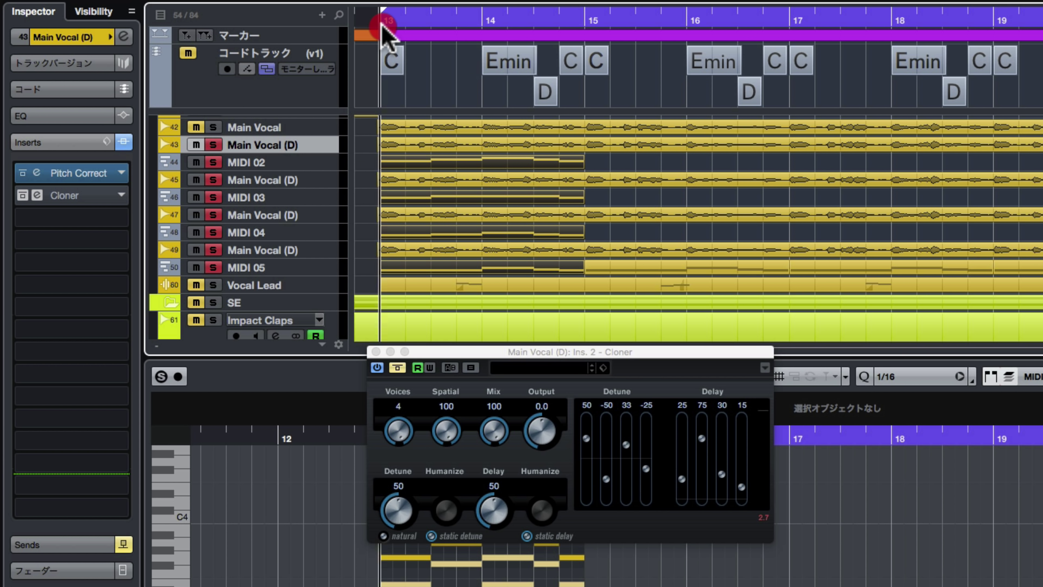
Step: Compare the playback of all four harmony tracks from bar 13 with Cloner bypassed and active
left_click(383, 27)
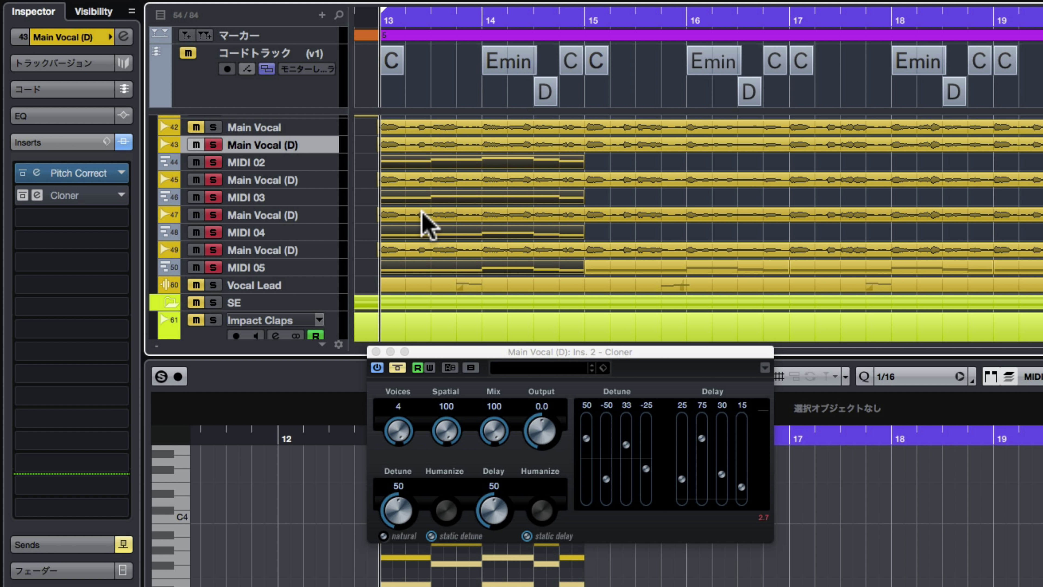
key("space")
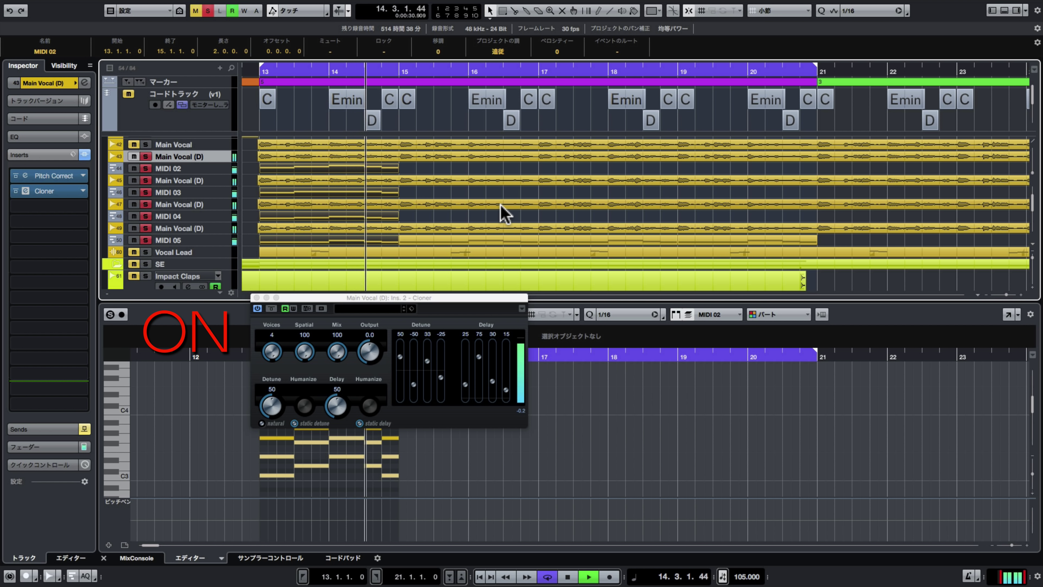
key("space")
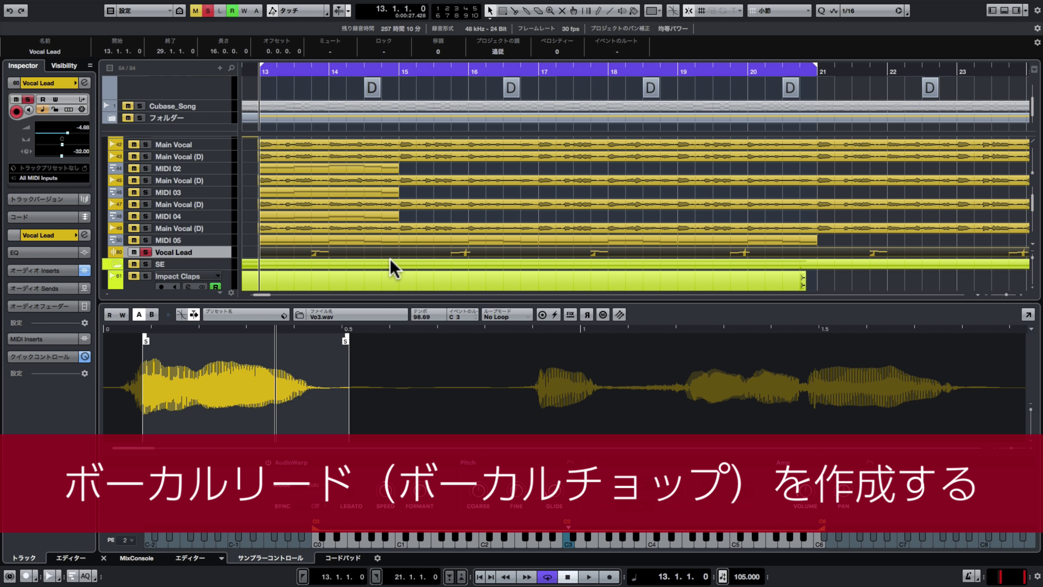
Step: Play back the soloed Vocal Lead track from bar 13 and select its event
left_click(353, 285)
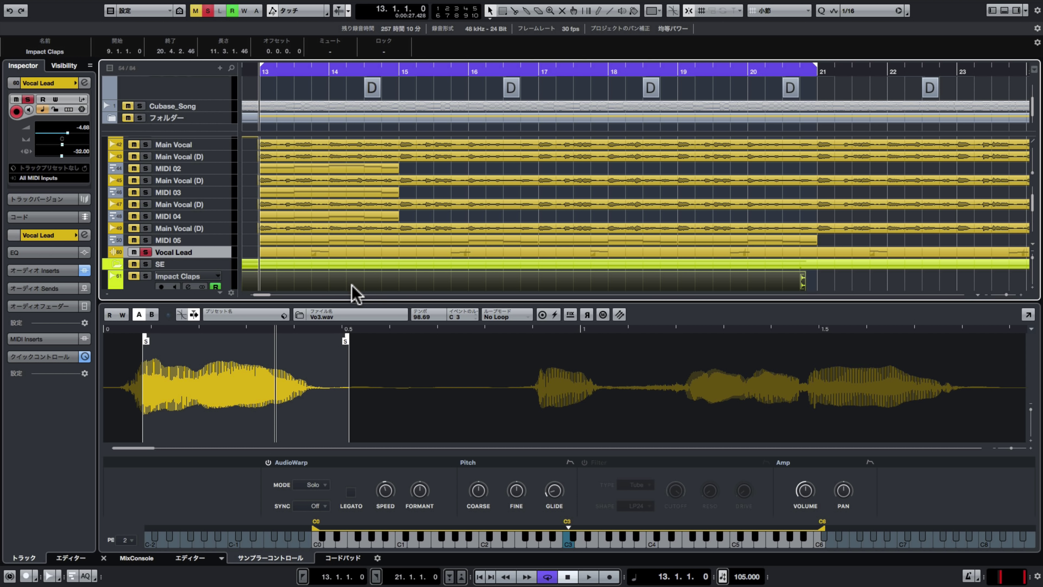
key("space")
left_click(331, 254)
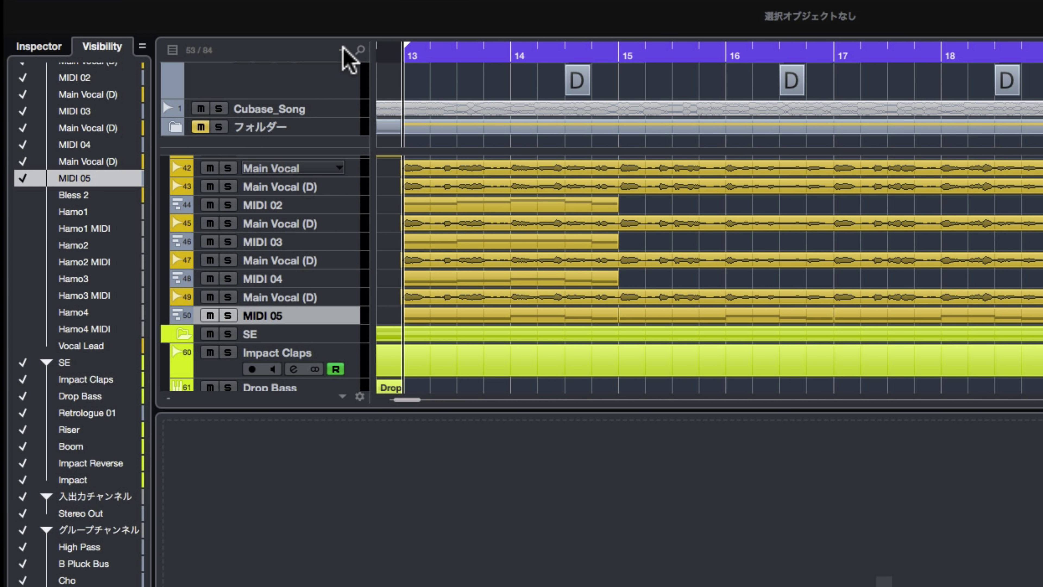
Step: Add a sampler track below MIDI 05 and load the Main Vocal audio event into it
left_click(342, 49)
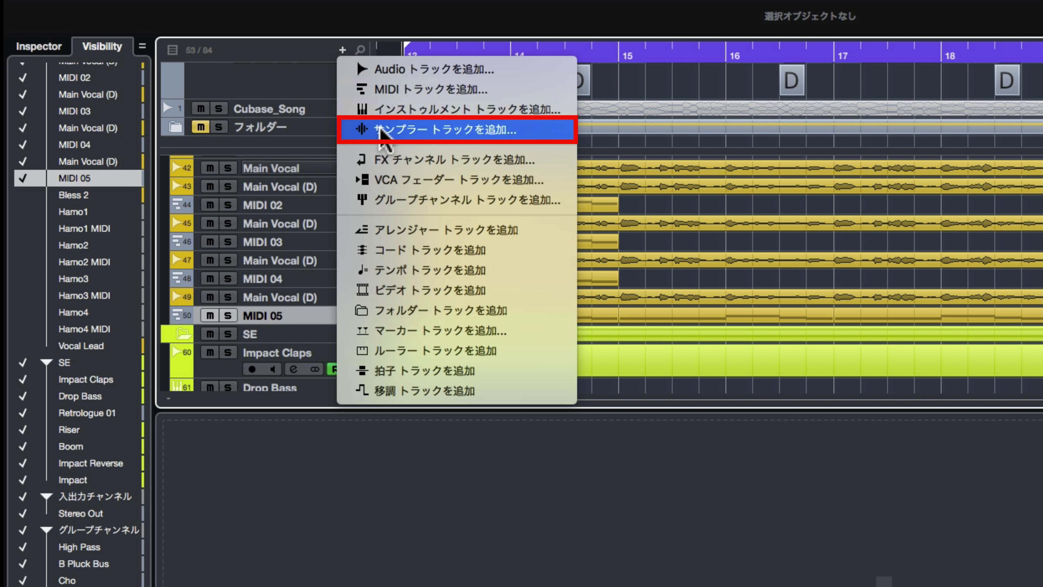
left_click(437, 132)
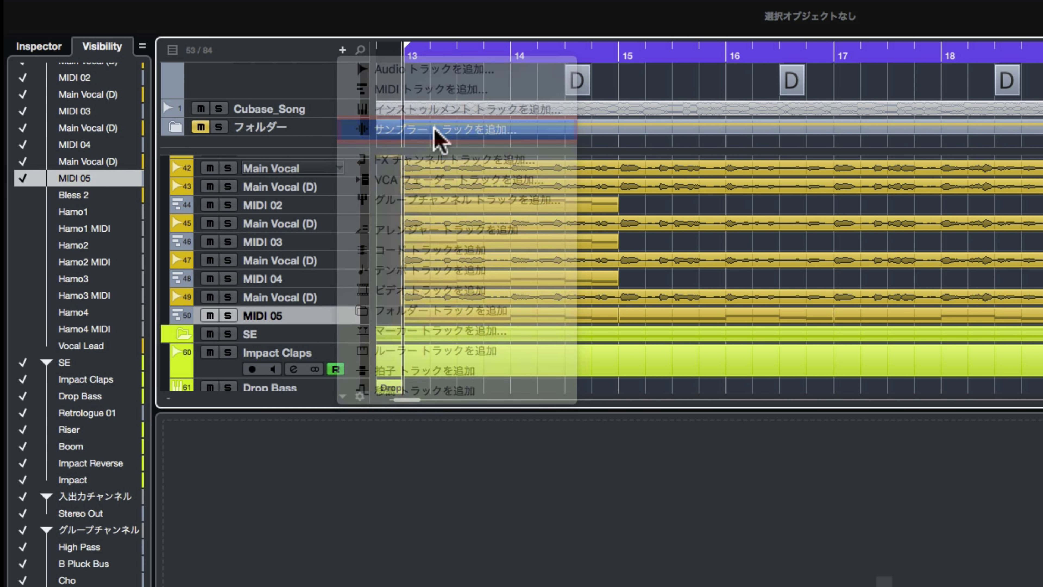
left_click(700, 445)
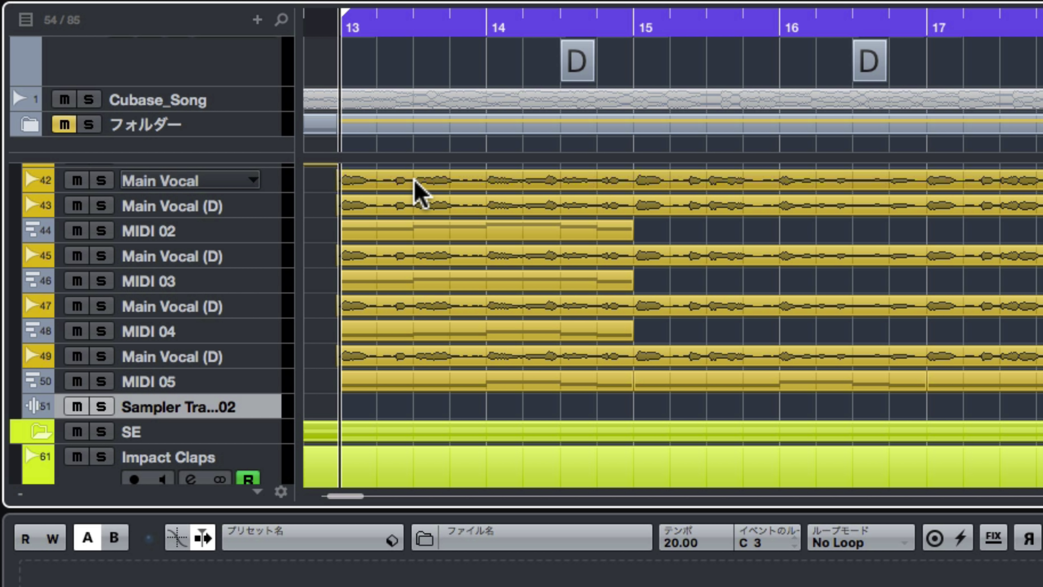
left_click_drag(415, 193, 419, 586)
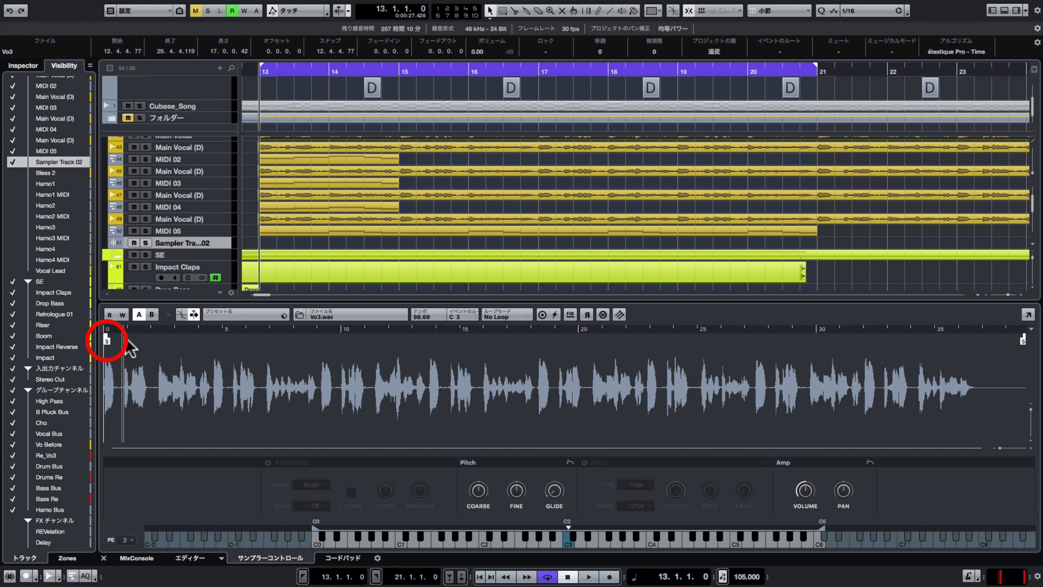
Step: Trim the sample range to the first vocal syllable, from about 0.08 to 0.44 seconds
left_click_drag(1021, 340, 924, 342)
left_click_drag(107, 342, 184, 342)
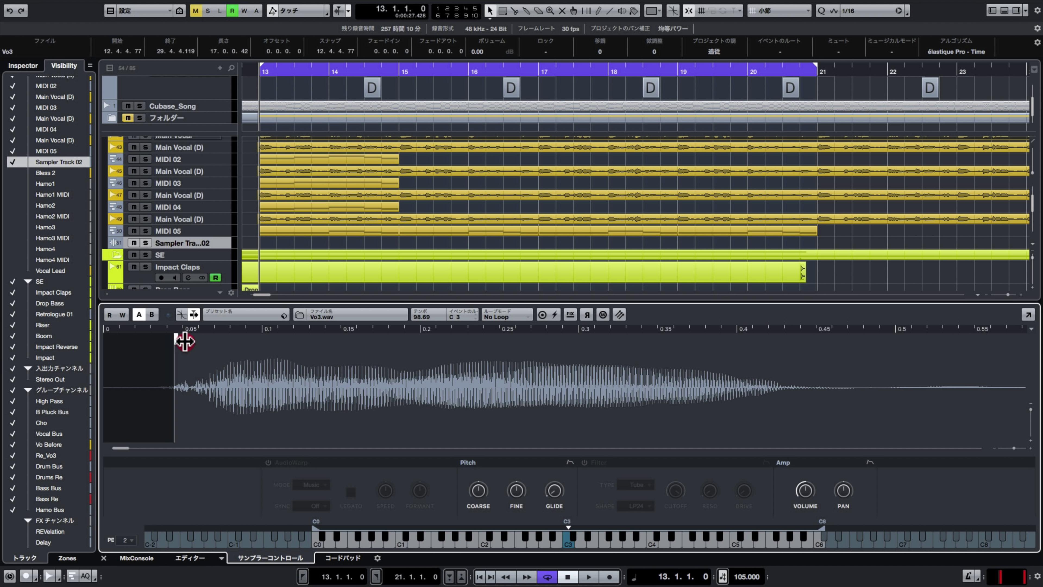
left_click_drag(184, 341, 245, 341)
left_click_drag(815, 342, 483, 320)
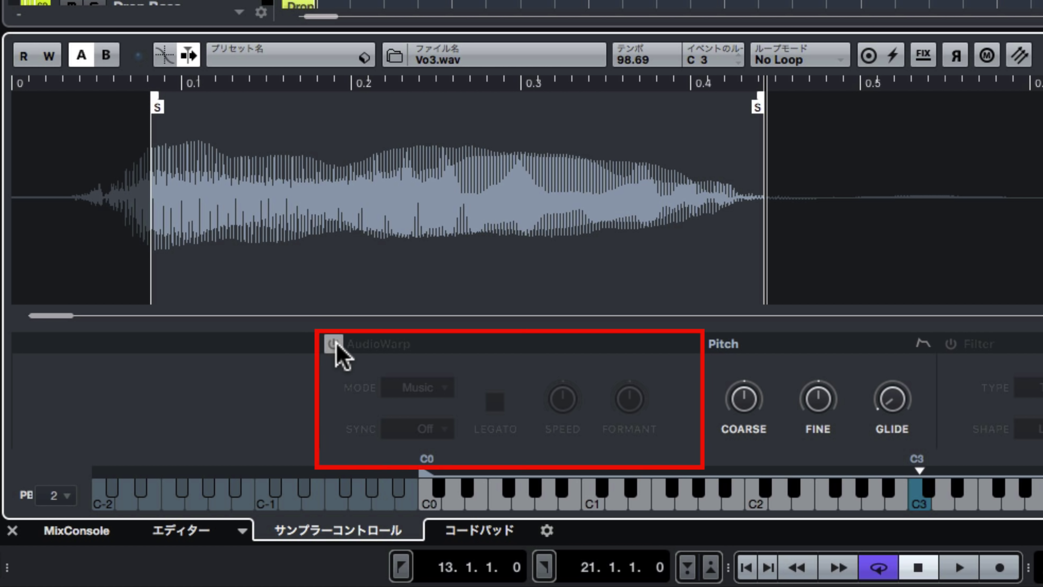
Step: Enable AudioWarp with Speed at 67.1 % and set the pitch Glide to 72 ms
left_click(333, 344)
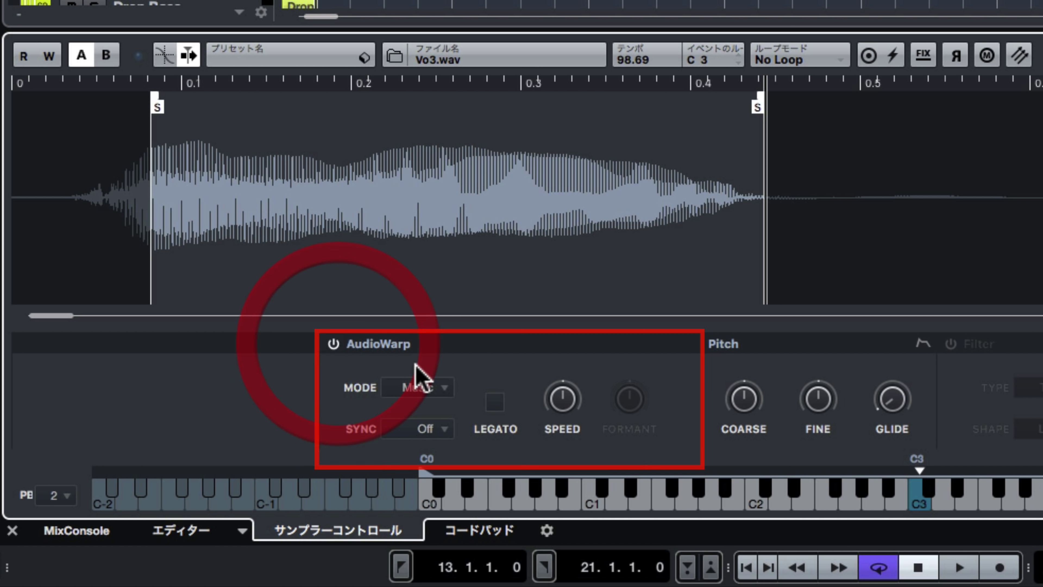
left_click_drag(569, 393, 560, 406)
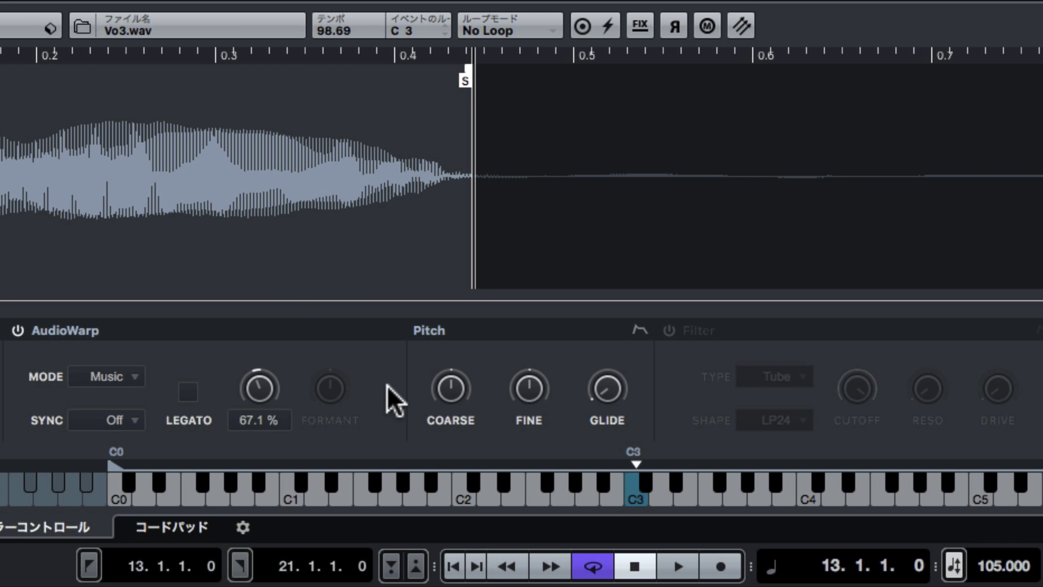
mouse_move(577, 380)
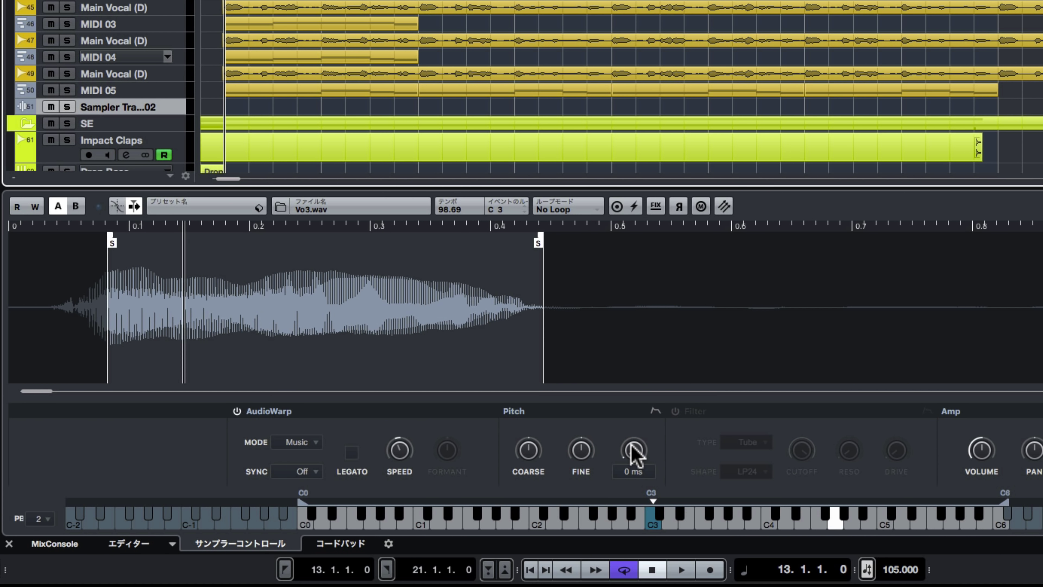
mouse_move(635, 433)
left_mouse_down()
mouse_move(647, 416)
mouse_move(632, 450)
left_mouse_up()
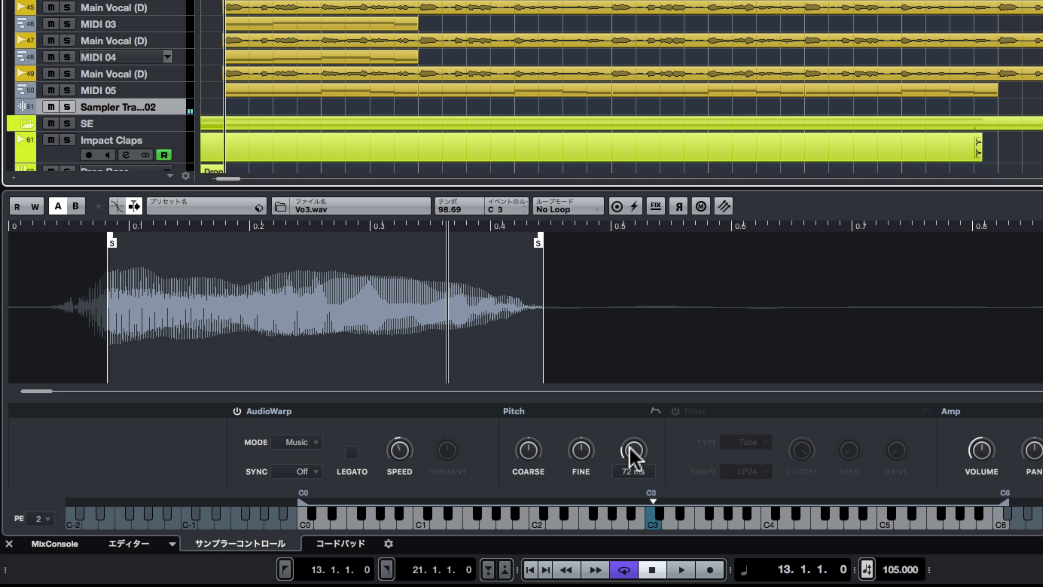
Step: Draw a two-bar MIDI part from bar 13 on the sampler track and enter lead notes, including an eighth-note D4 at 13.4.1
key("8")
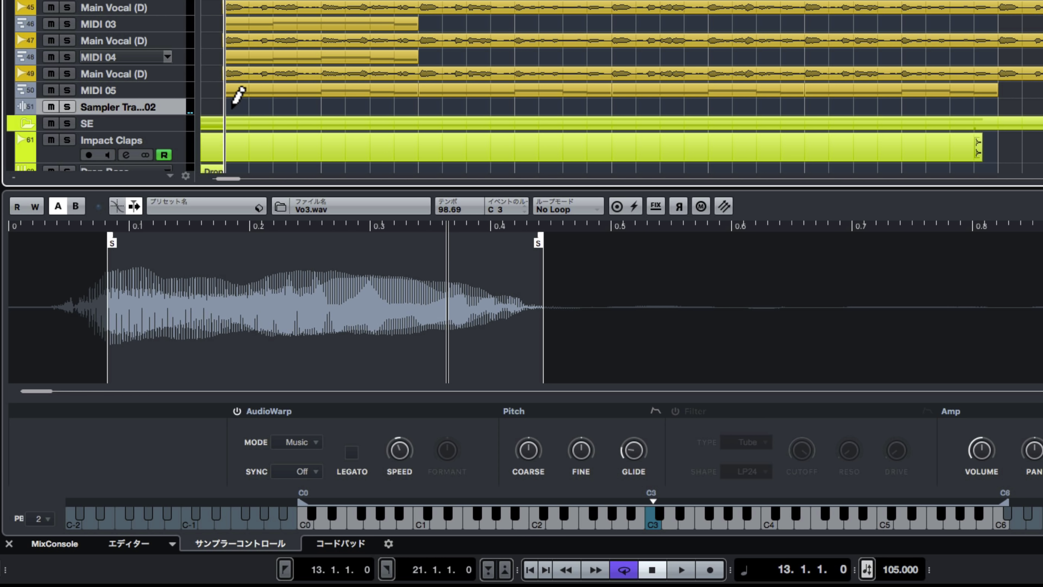
left_click_drag(229, 107, 401, 119)
double_click(362, 108)
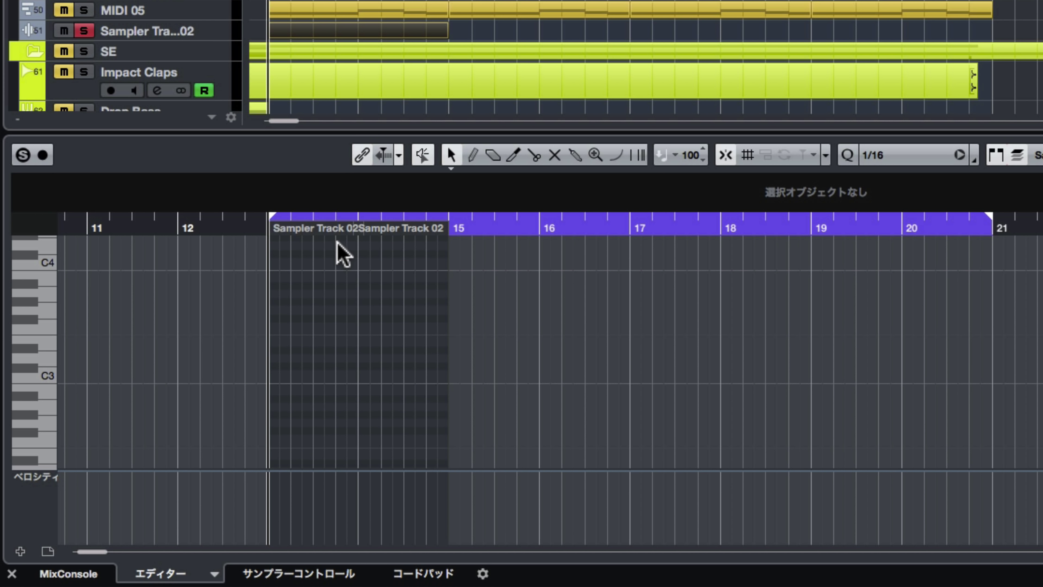
left_click(272, 278, "alt")
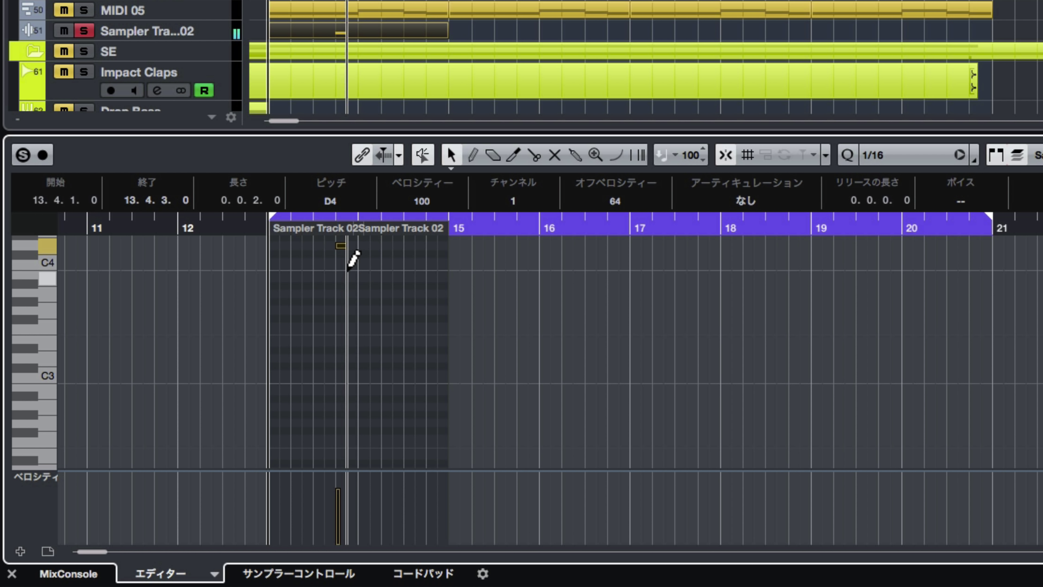
left_click(357, 275)
Step: Play back the sampler track's vocal lead from bar 13 with REVelation and PingPongDelay inserted
key("space")
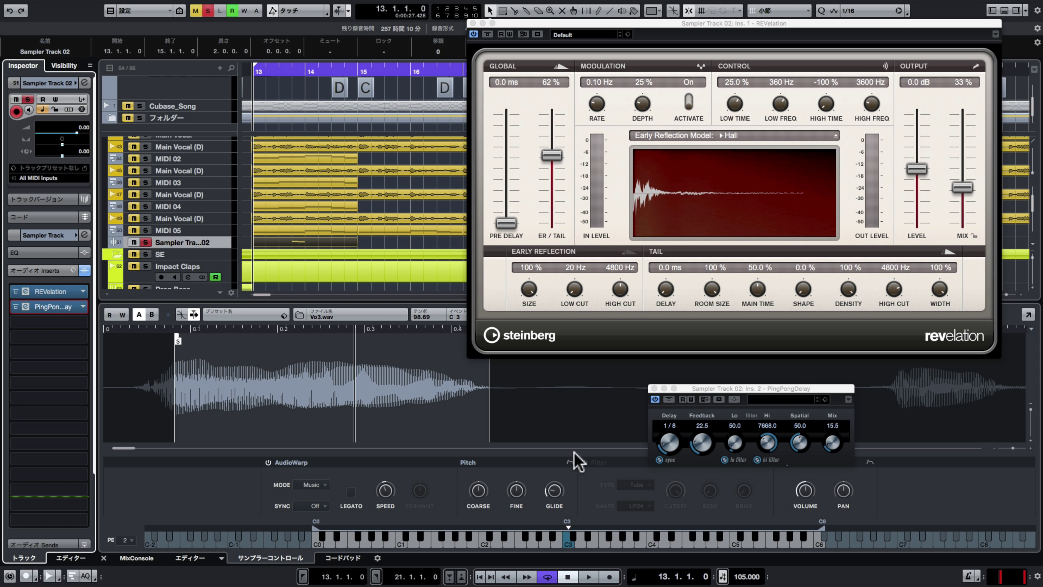
key("space")
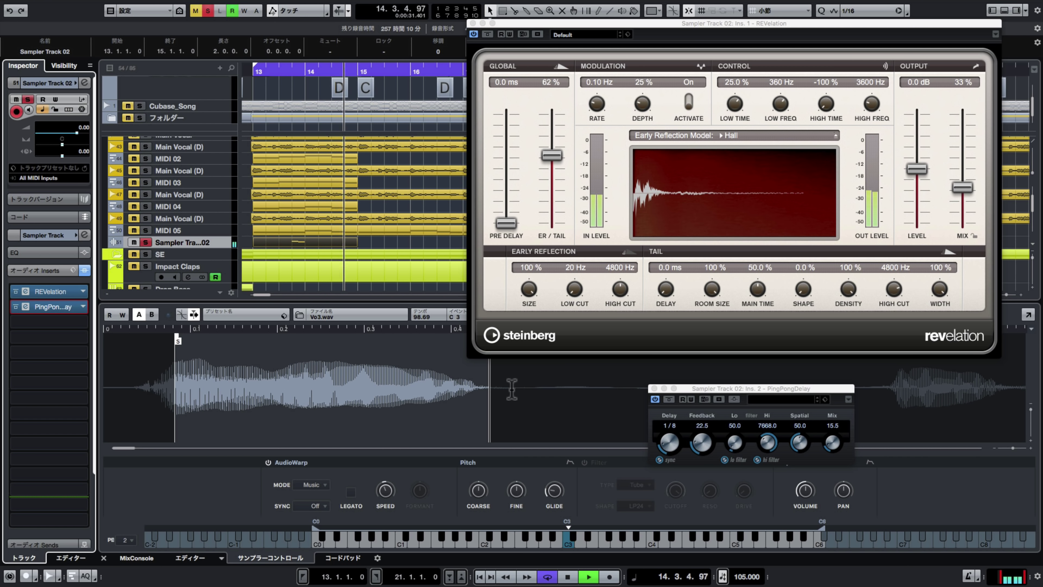
key("space")
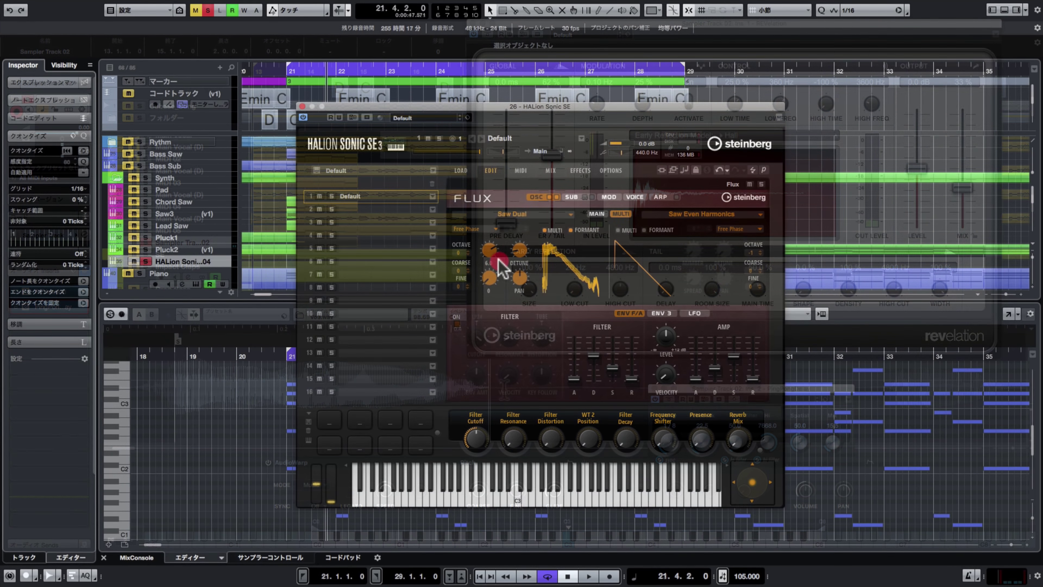
mouse_move(495, 271)
left_mouse_down()
mouse_move(512, 209)
mouse_move(484, 299)
mouse_move(538, 171)
mouse_move(525, 197)
left_mouse_up()
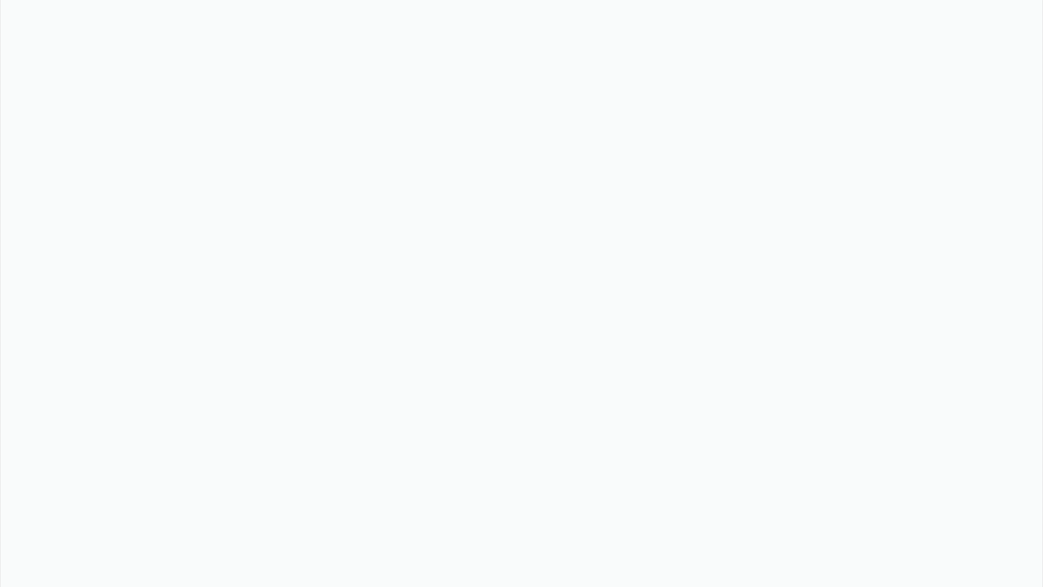